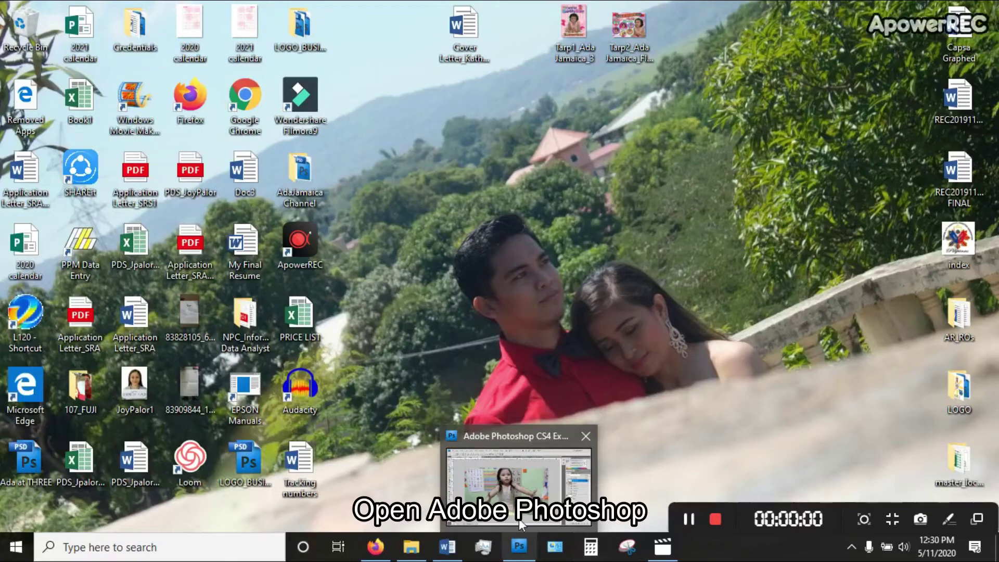
Bring back Ada thumbnails.psd, hide Layer 38 to see the path, and check the DSCF8772 video.
click(518, 558)
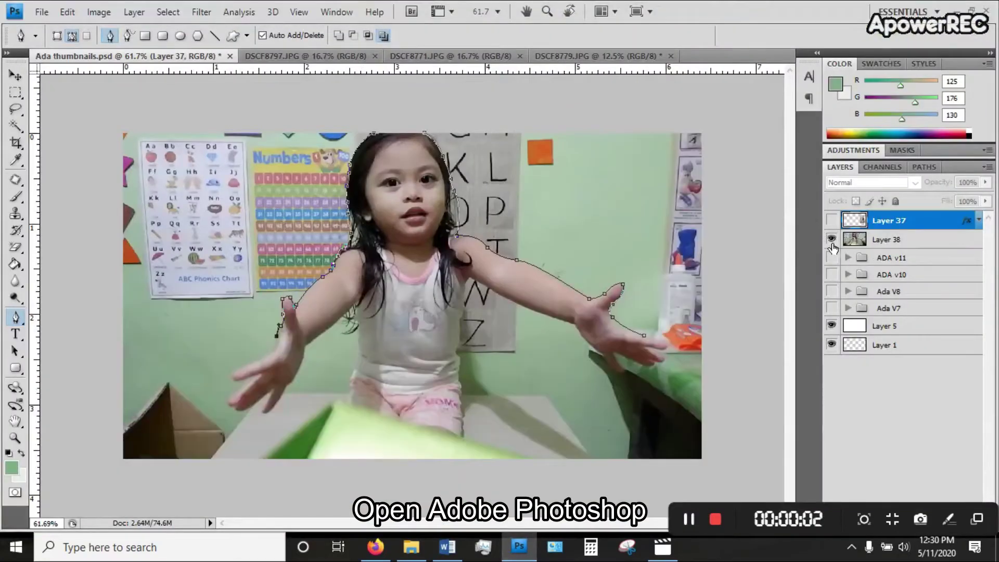
click(831, 239)
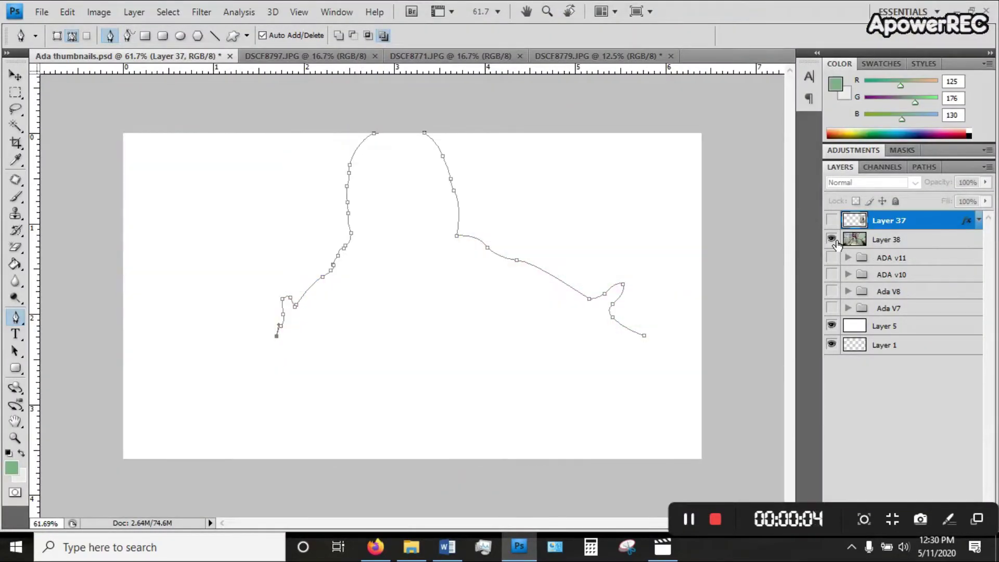
click(631, 552)
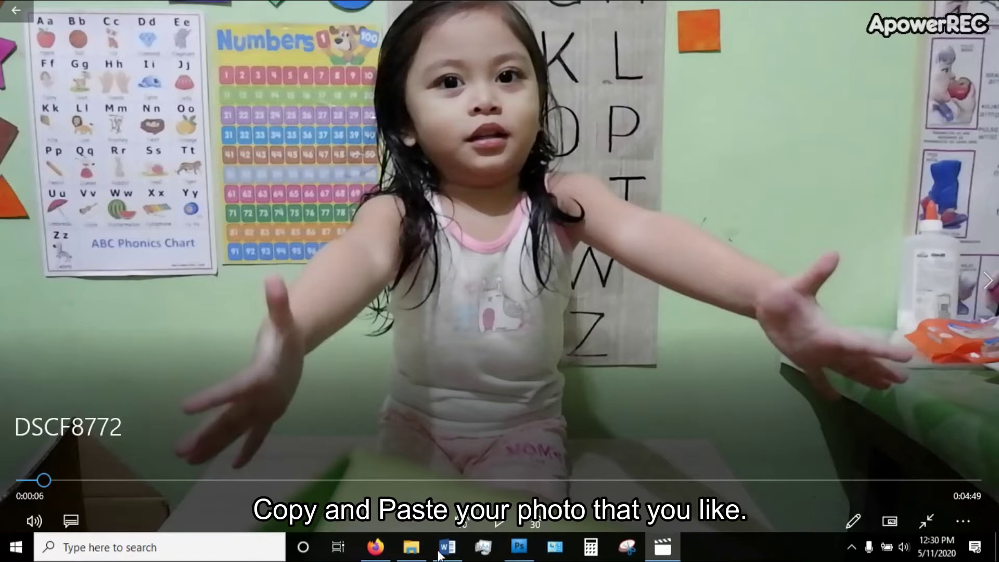
click(519, 546)
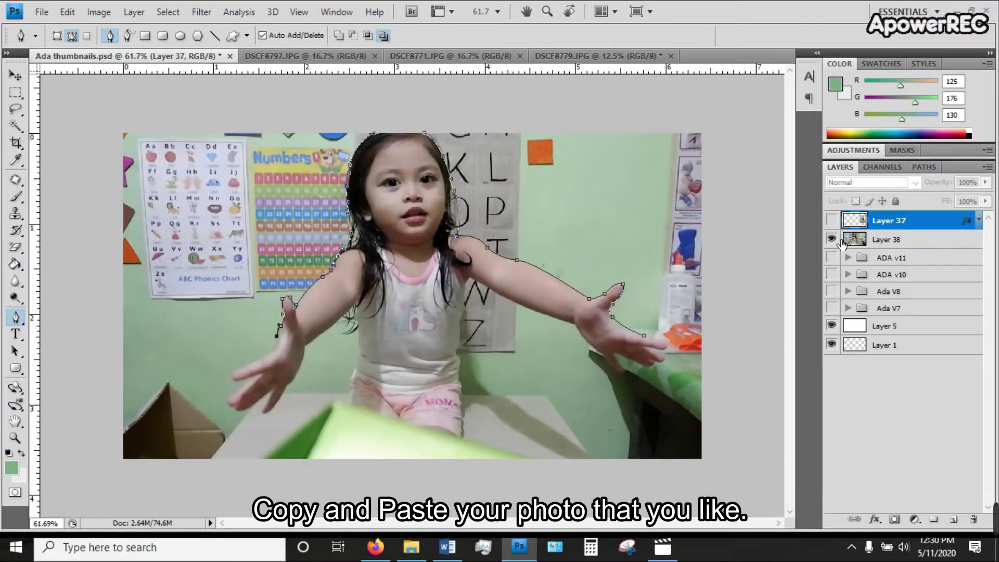
Paste the video frame, then delete the pasted Layer 39 and select Layer 38.
key(ctrl+v)
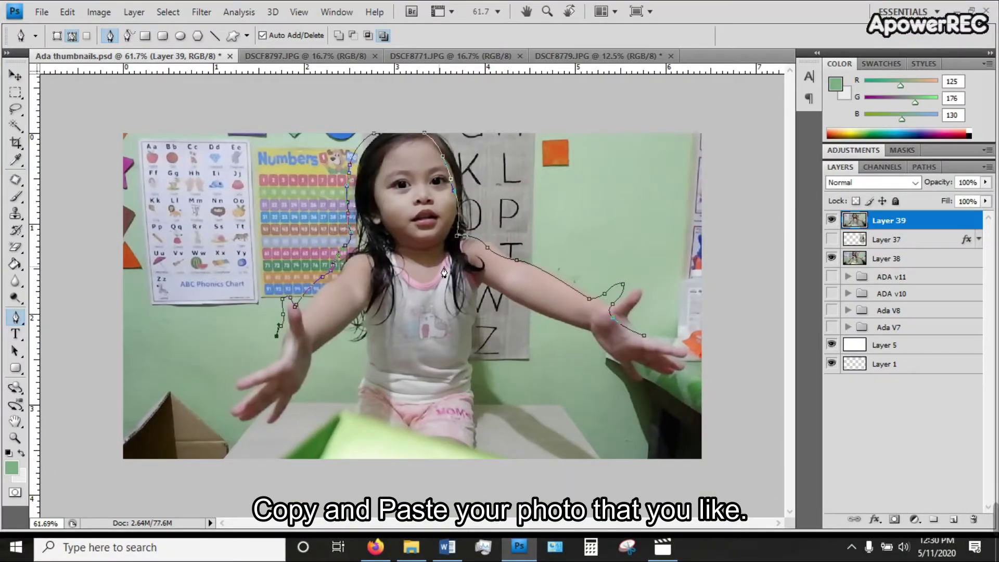
key(v)
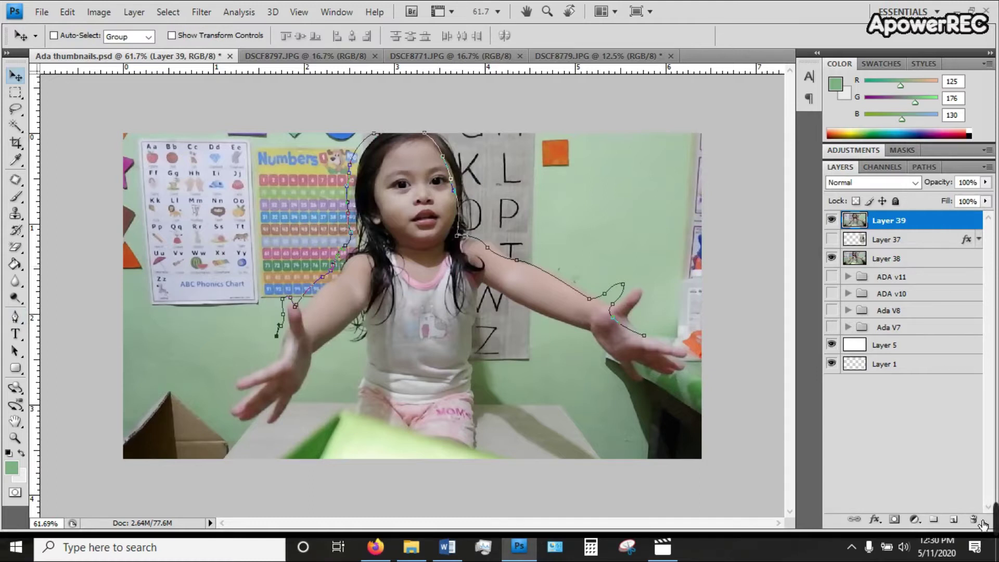
click(972, 519)
click(921, 243)
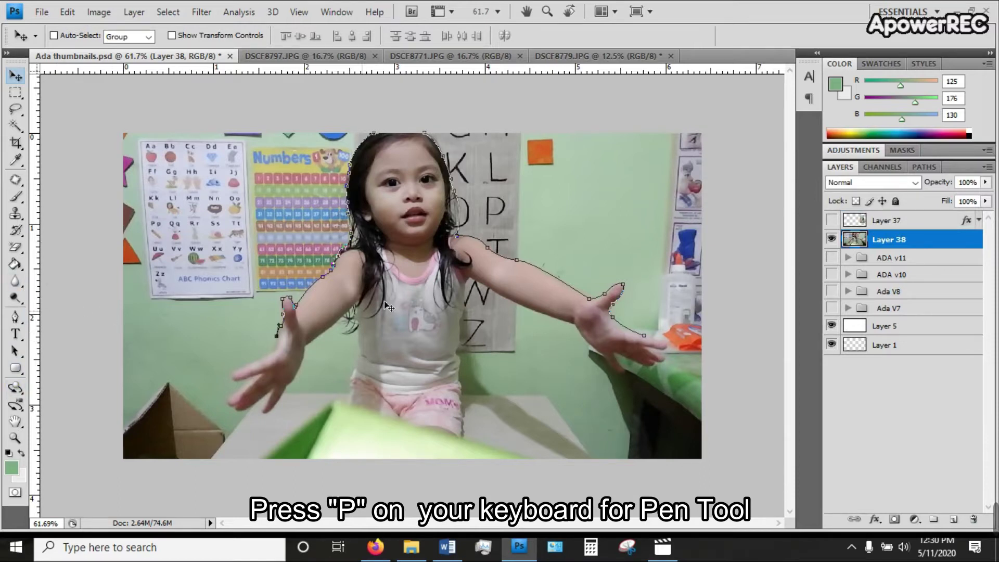
With the Pen tool, trace curved anchors around the fingers of the girl's first hand.
key(p)
scroll(298, 345, up, 1)
scroll(298, 345, up, 3)
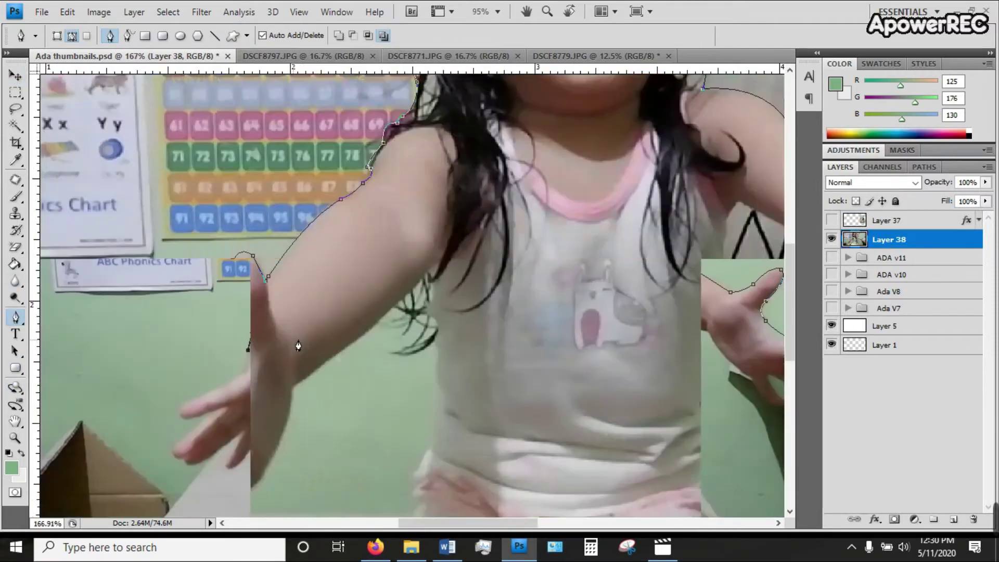
scroll(322, 302, down, 3)
scroll(253, 319, up, 1)
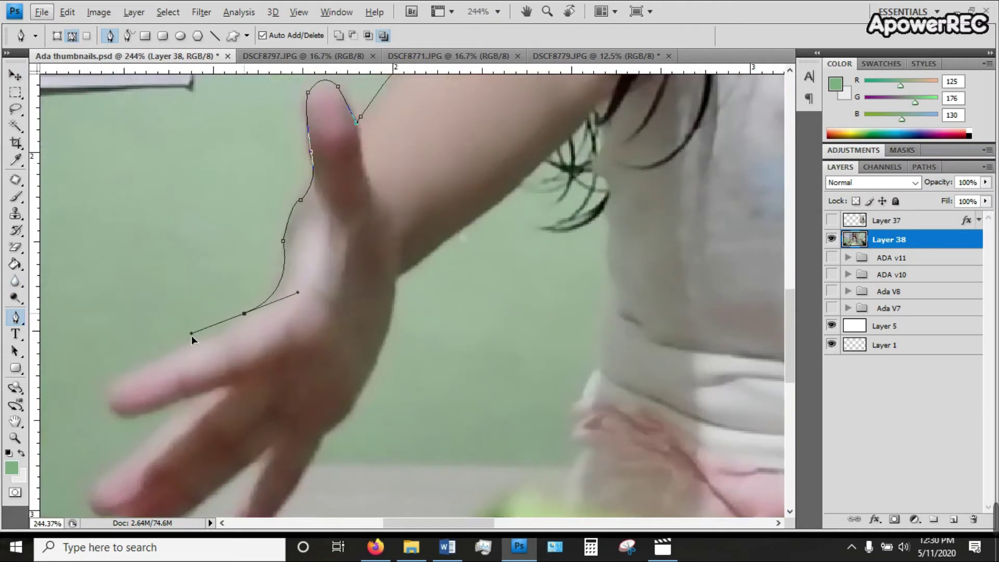
drag(191, 336, 199, 341)
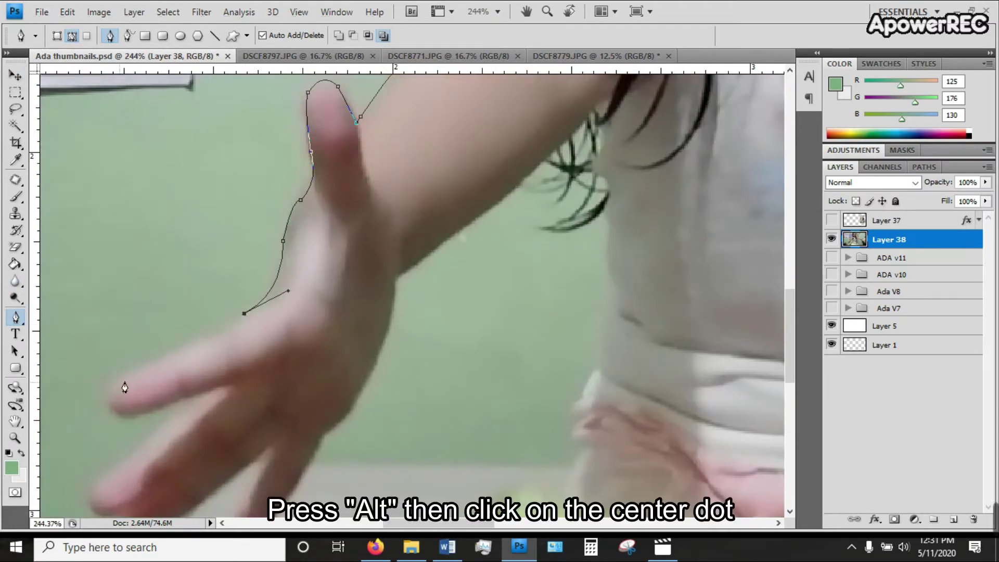
drag(118, 376, 115, 391)
drag(212, 376, 251, 305)
drag(164, 347, 201, 362)
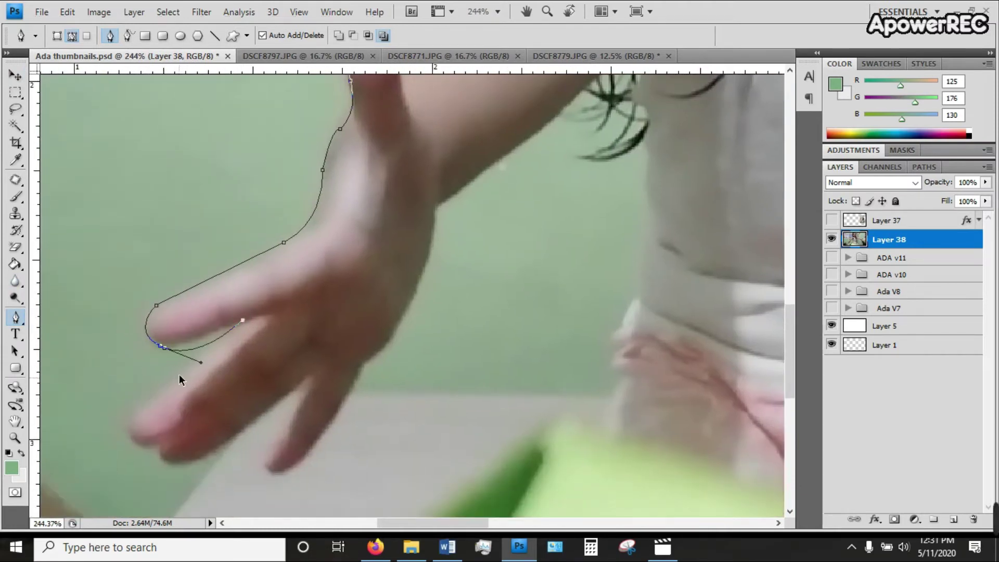
scroll(161, 392, down, 2)
click(155, 285)
drag(181, 328, 249, 339)
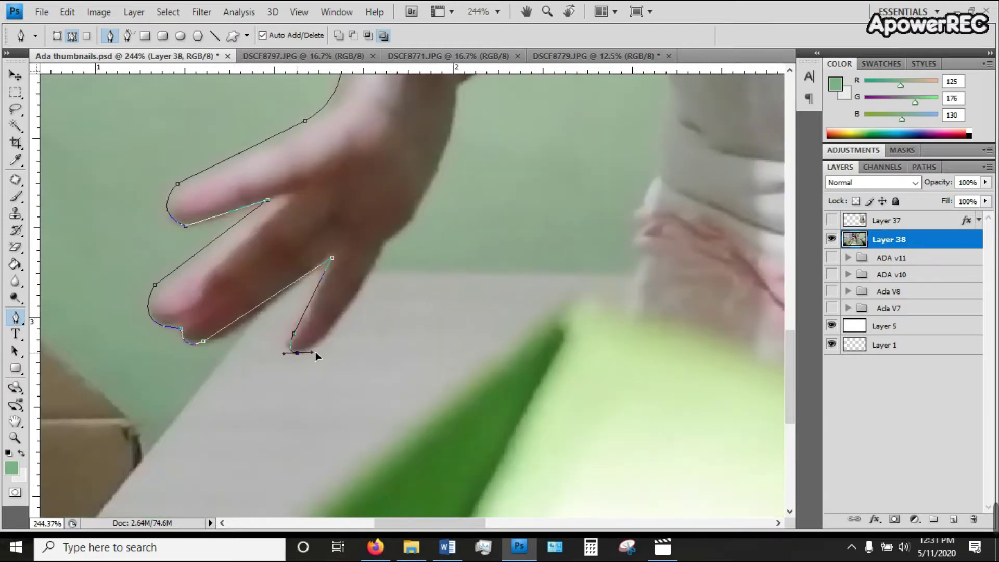
Extend the path up the inner arm and along the girl's side.
scroll(378, 357, up, 3)
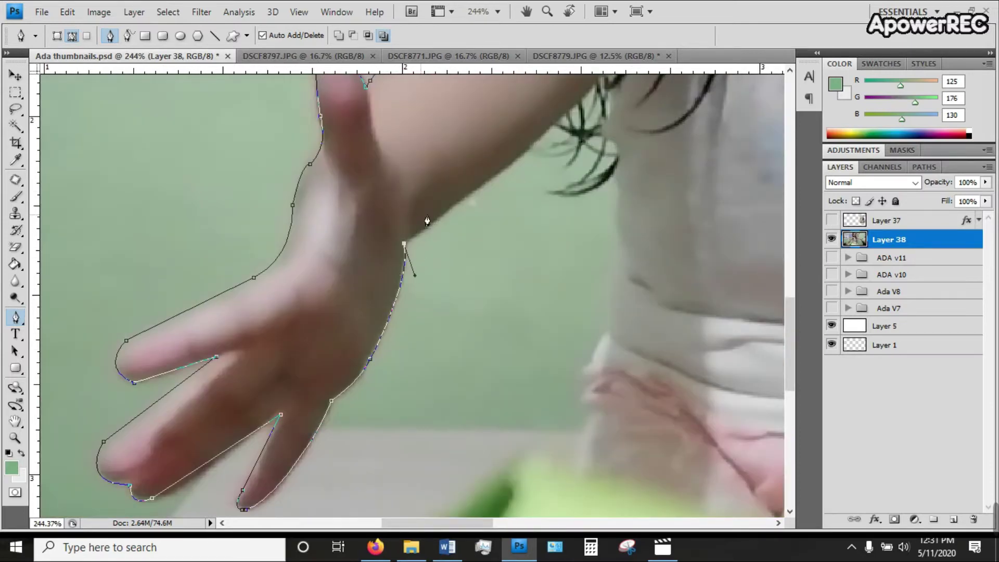
scroll(427, 221, up, 3)
scroll(427, 221, right, 2)
click(446, 271)
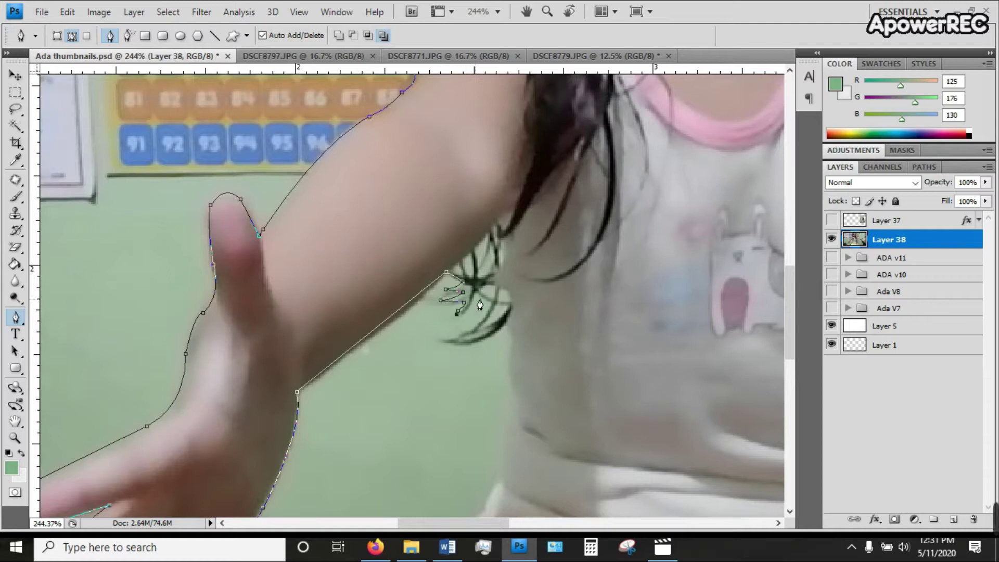
scroll(492, 244, down, 3)
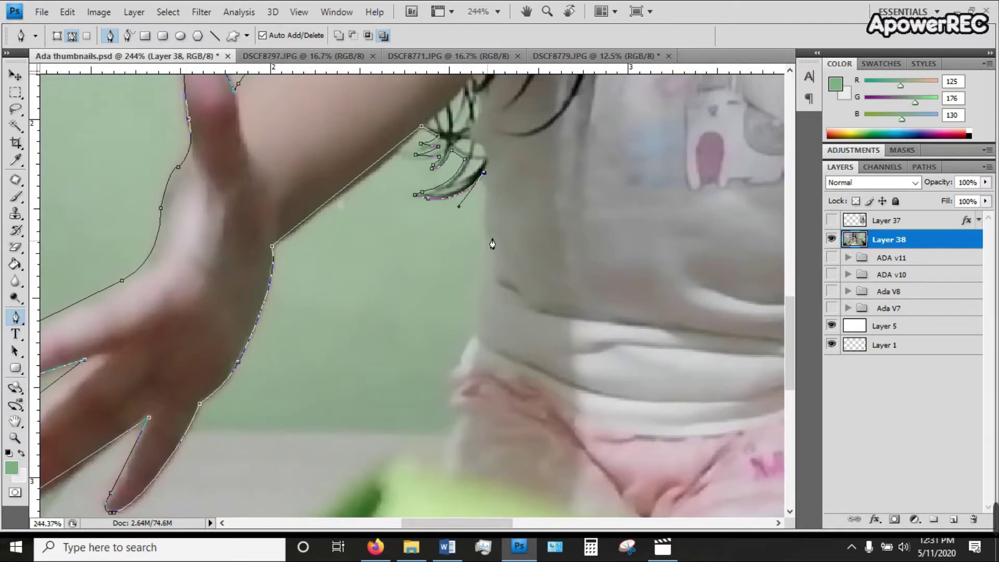
alt+scroll(486, 338, down, 2)
alt+scroll(361, 446, down, 1)
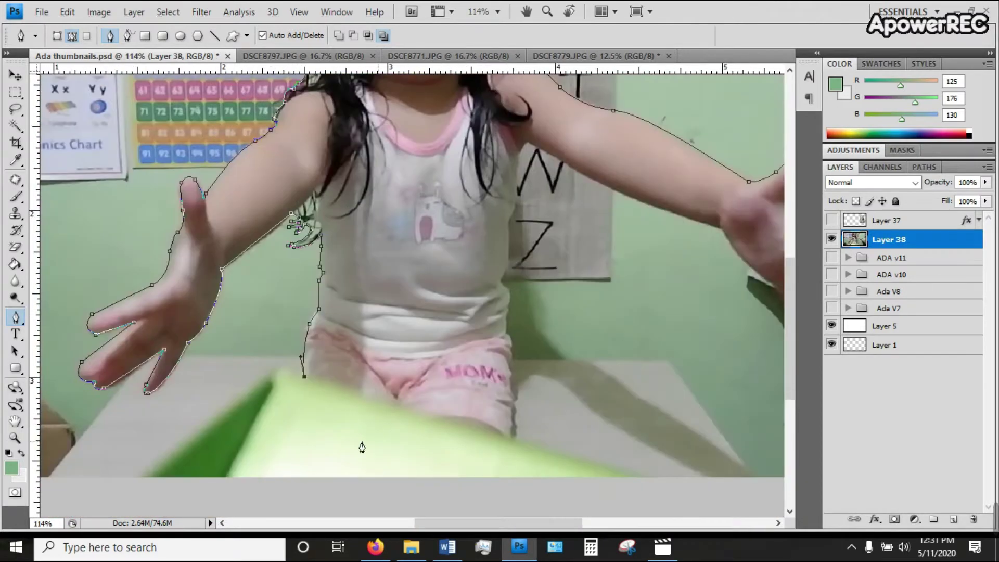
alt+scroll(473, 477, down, 1)
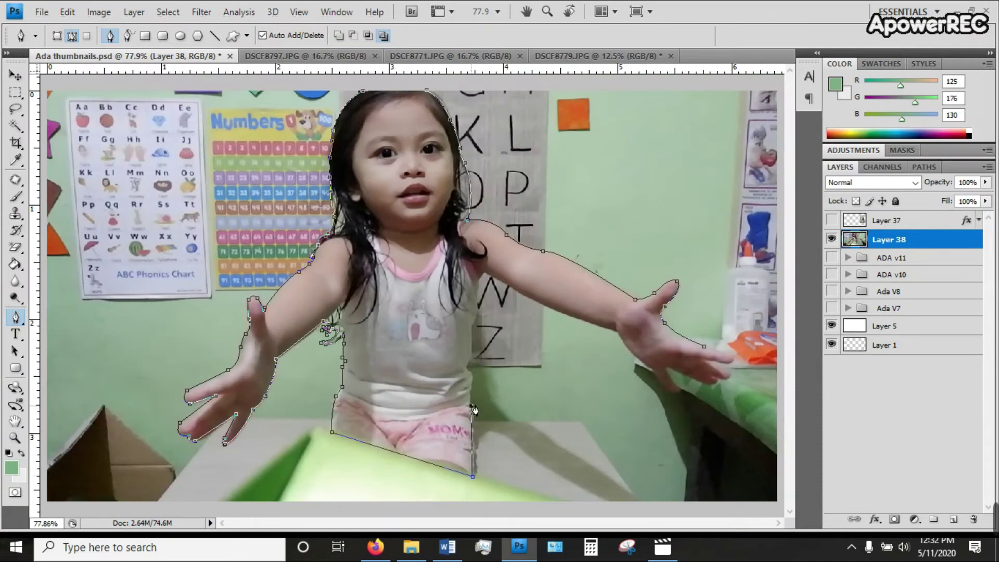
alt+scroll(474, 411, up, 2)
alt+scroll(513, 439, up, 1)
scroll(512, 438, down, 2)
scroll(535, 390, up, 2)
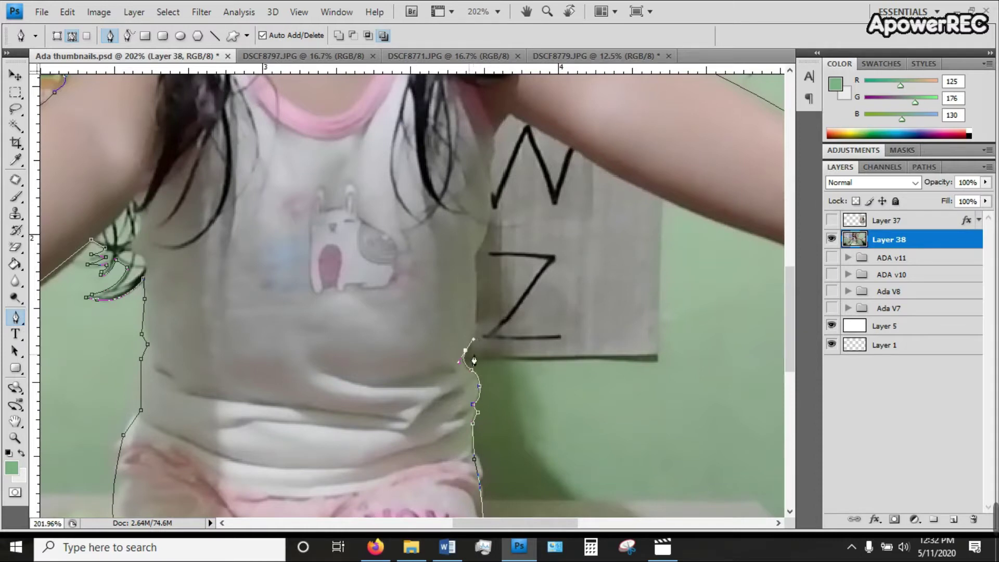
scroll(476, 251, up, 5)
click(462, 326)
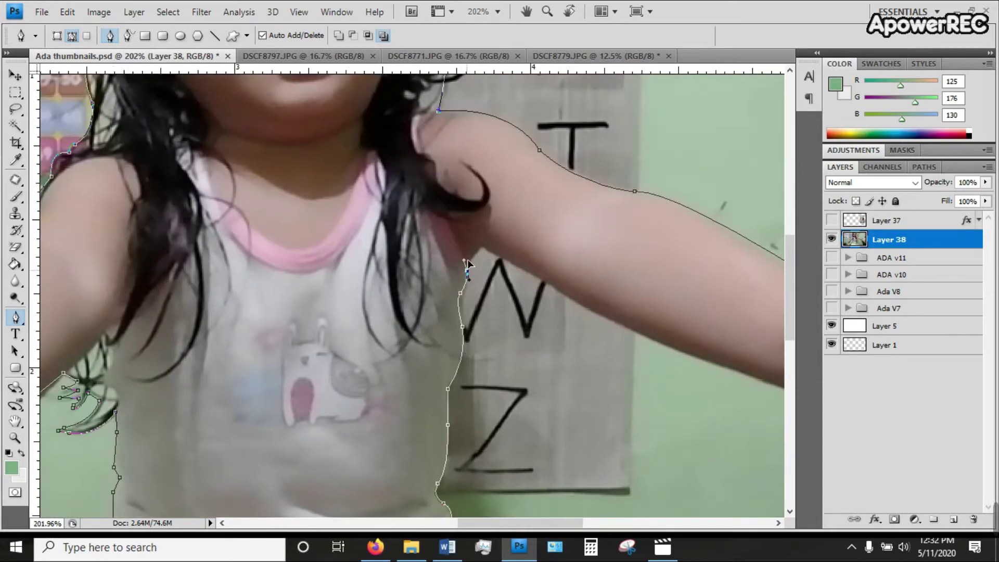
Continue the path under the other arm, along the wrist and around that hand's fingers.
scroll(468, 264, right, 3)
scroll(447, 281, down, 1)
click(423, 289)
scroll(665, 411, right, 3)
click(485, 333)
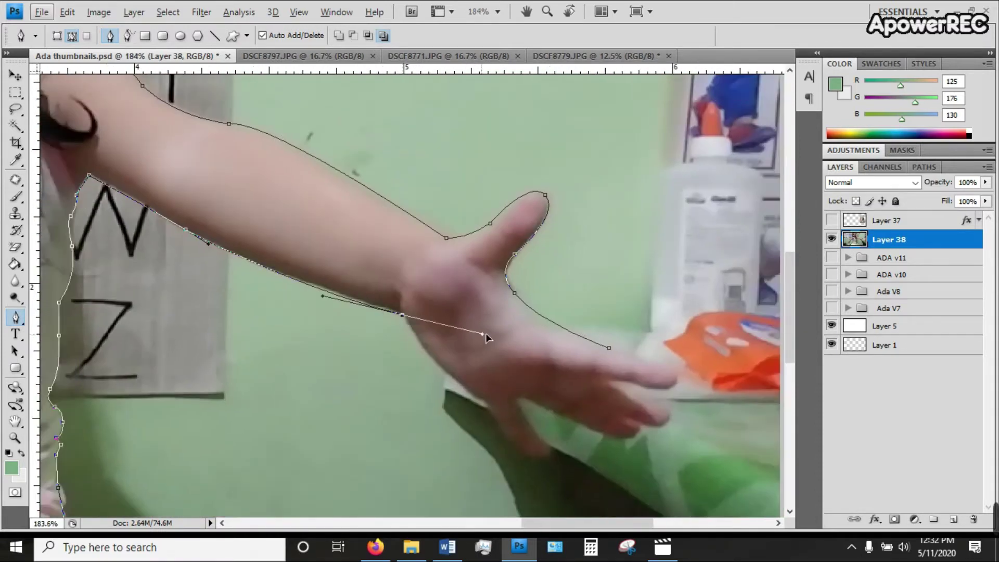
click(475, 422)
scroll(475, 422, down, 1)
alt+scroll(475, 396, down, 1)
drag(498, 367, 534, 378)
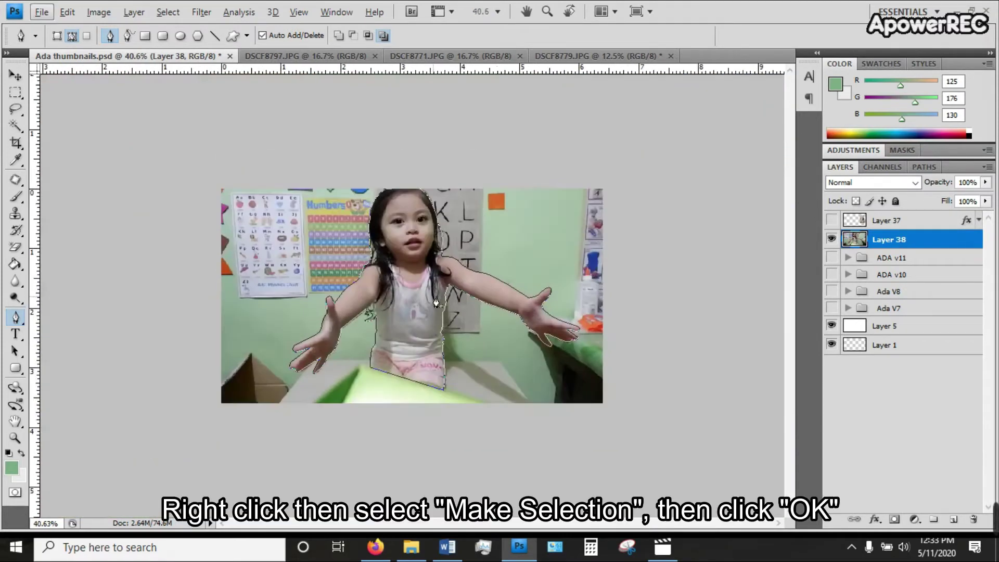
Convert the girl's path to a selection and copy her onto a new layer.
right_click(432, 296)
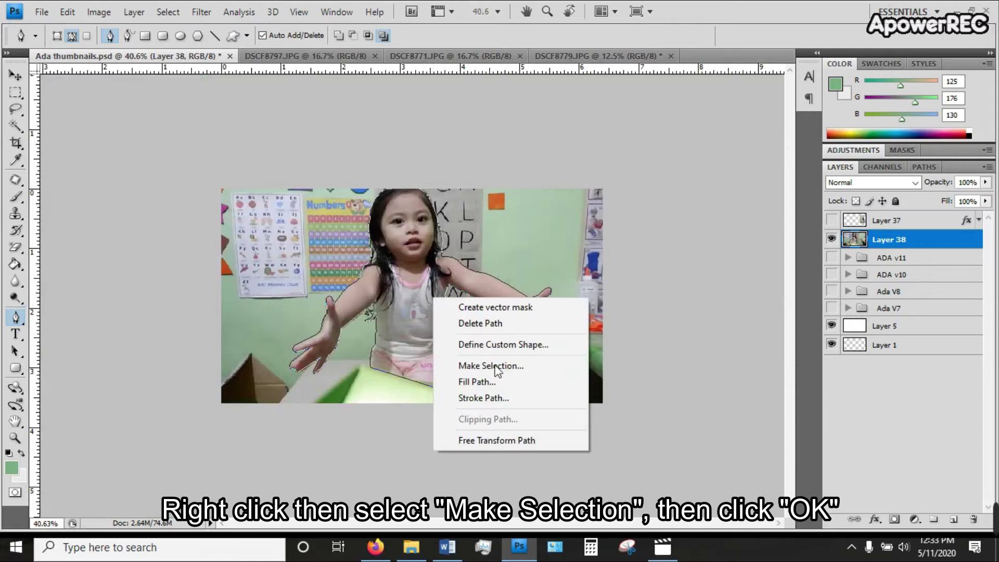
click(494, 365)
click(573, 157)
key(ctrl+j)
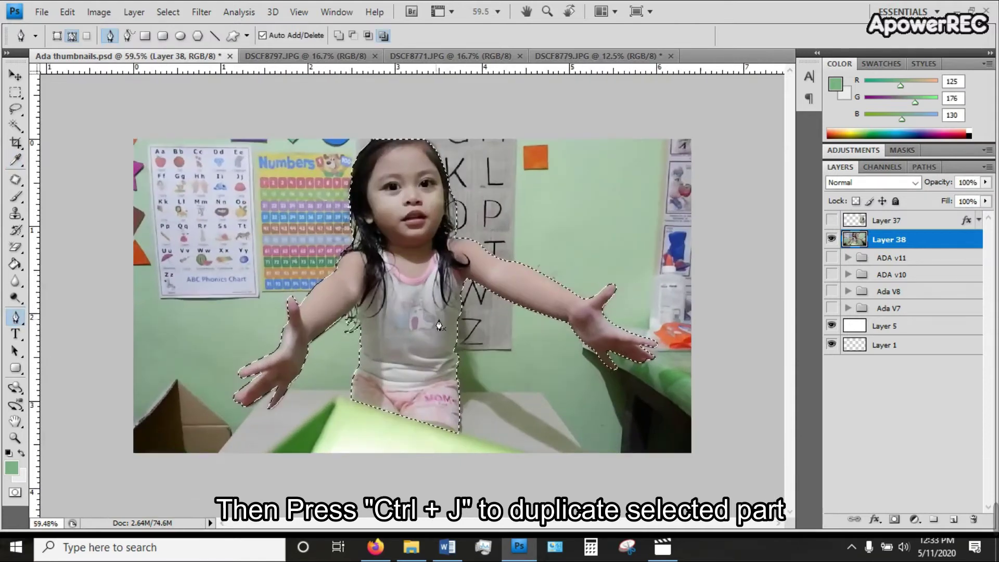
Give the girl's layer a white 5 px Stroke, then select Layer 38.
click(622, 248)
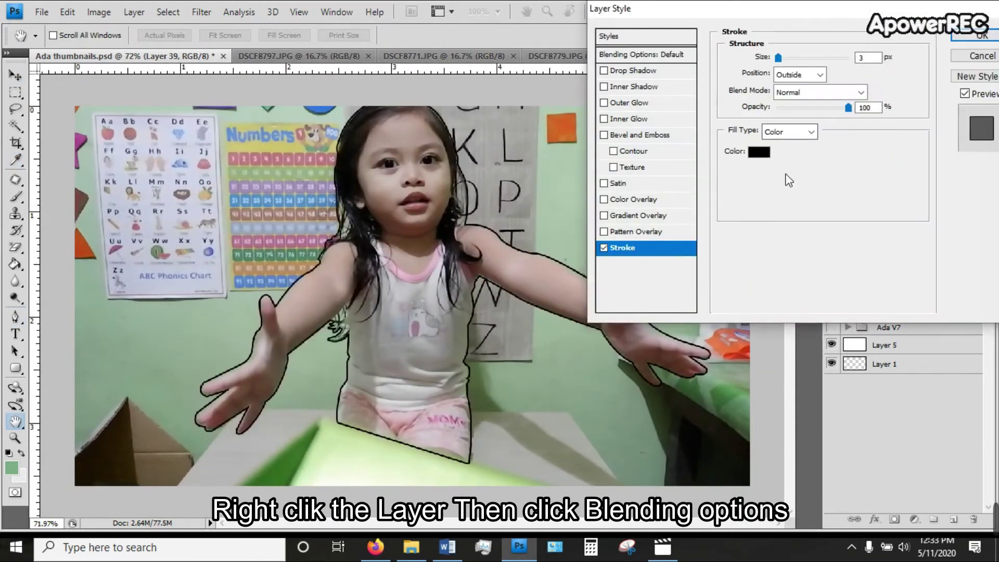
click(760, 152)
click(497, 191)
click(827, 179)
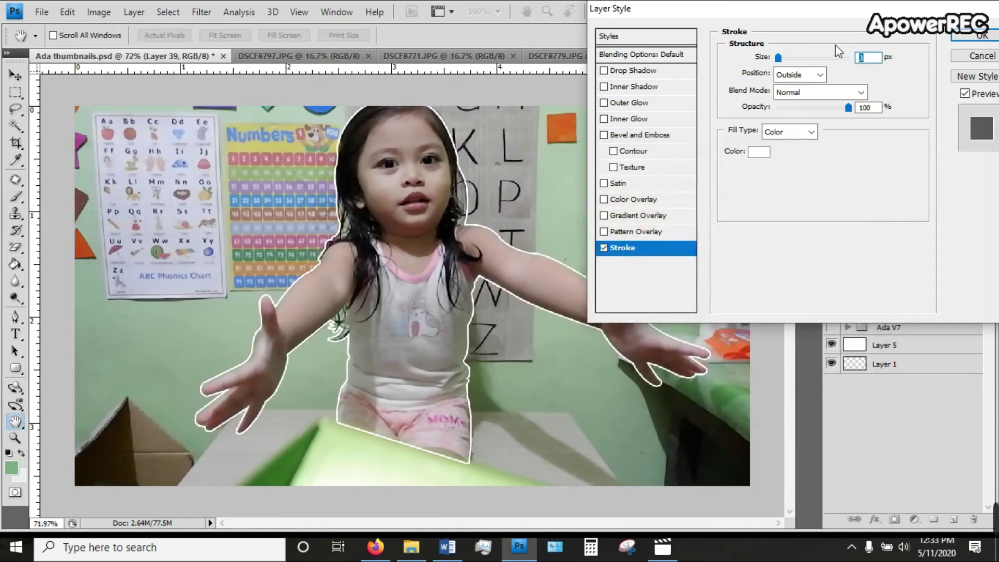
text(5)
click(982, 35)
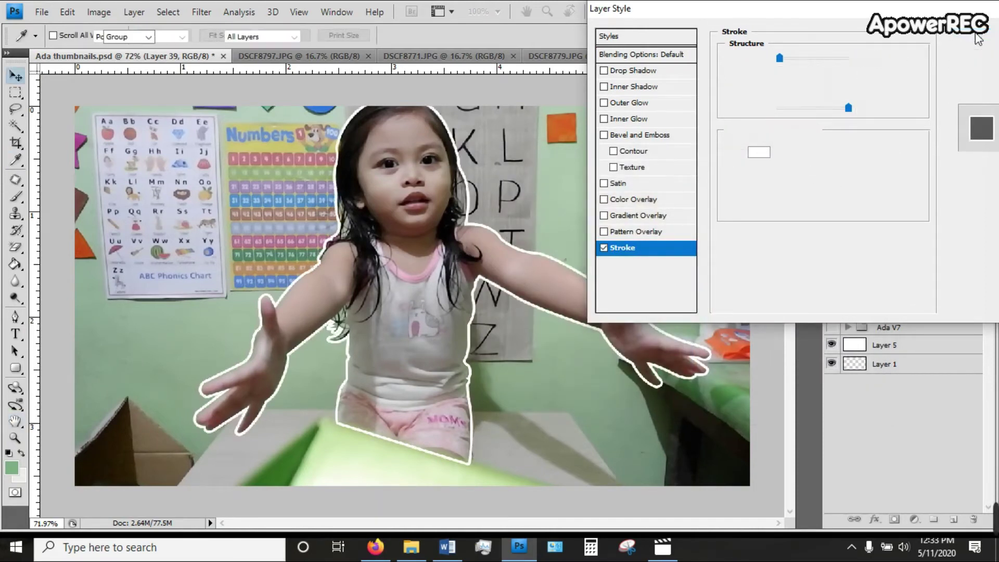
click(856, 287)
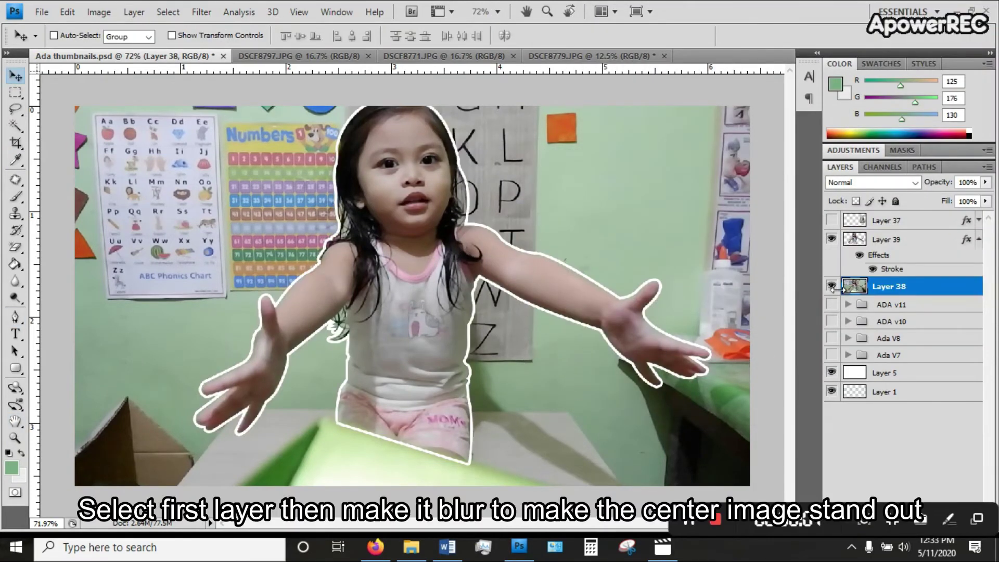
Blur the background of Layer 38 around the girl with the Blur tool at 100% strength.
click(15, 281)
right_click(417, 276)
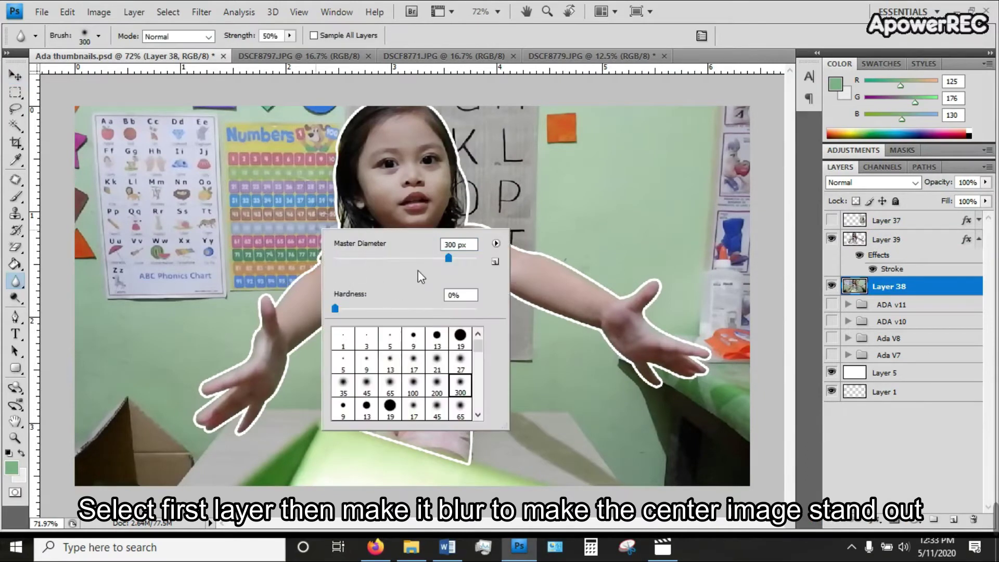
click(556, 243)
scroll(555, 242, down, 2)
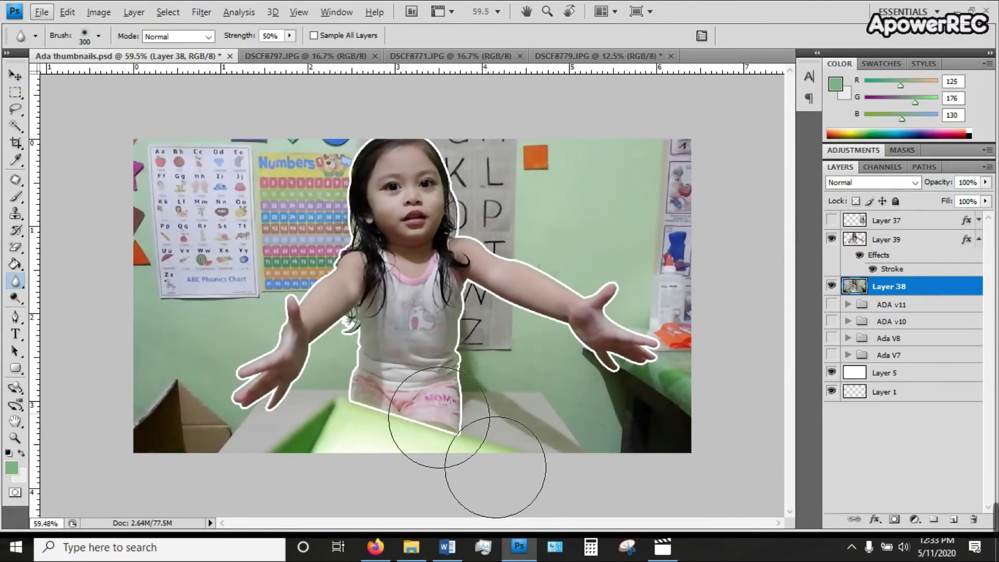
drag(289, 36, 374, 51)
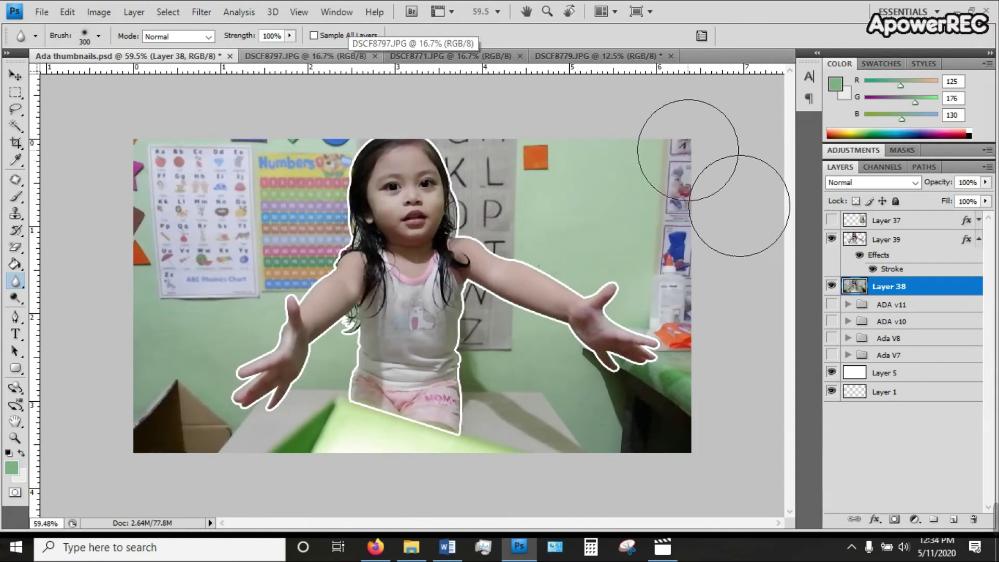
drag(164, 487, 736, 472)
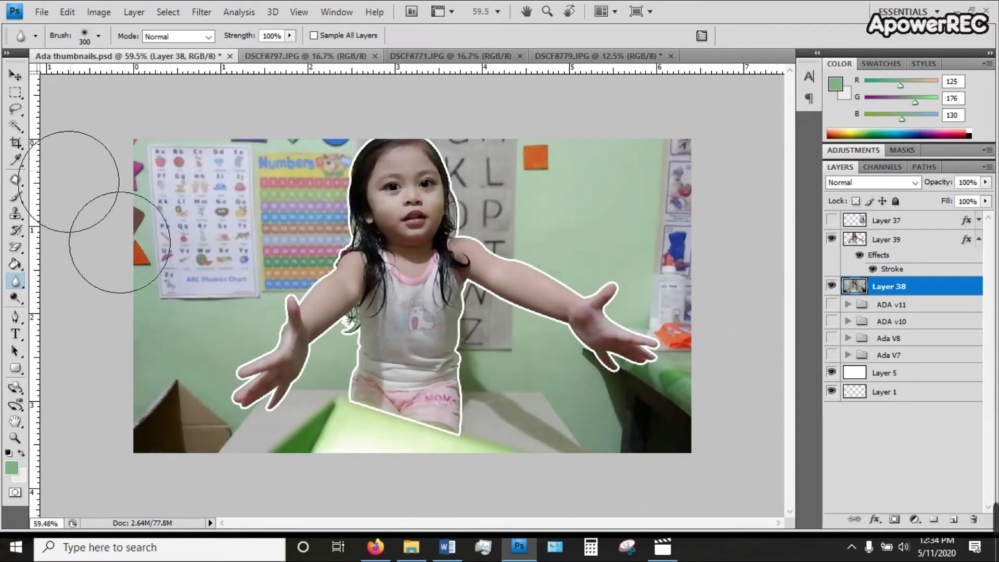
In DSCF8771.JPG, close the path around the alphabet board and make it a selection.
key(v)
click(978, 239)
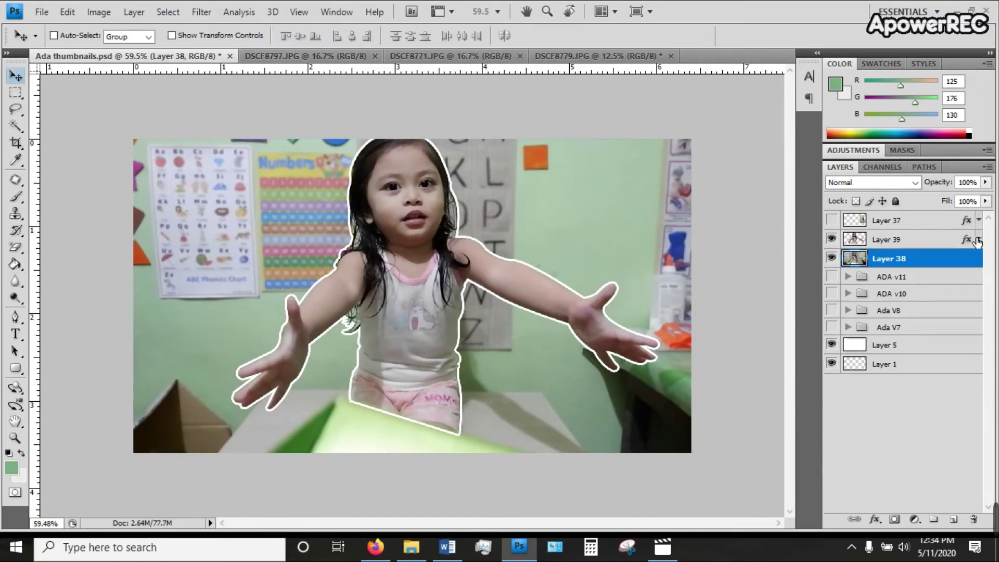
click(485, 54)
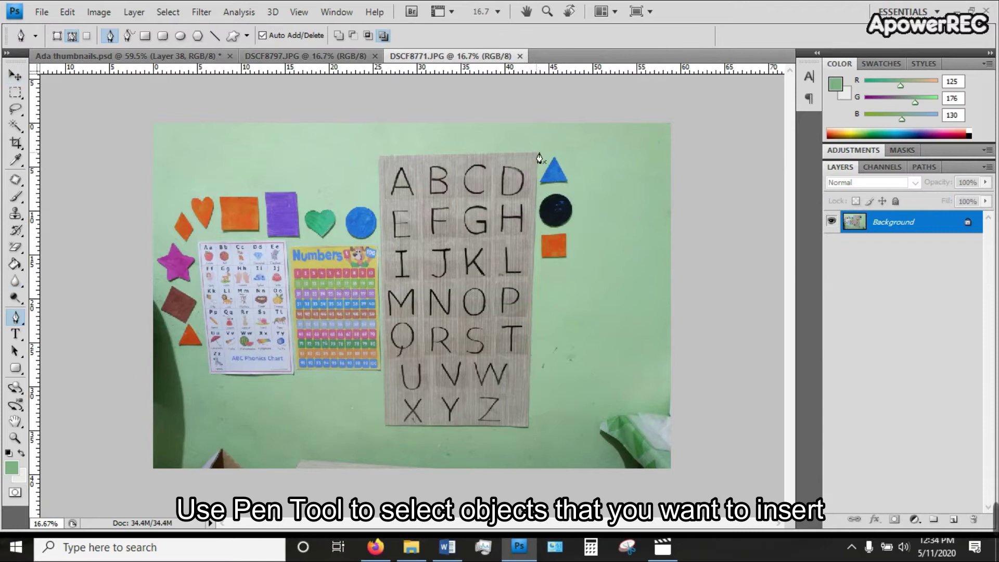
click(379, 156)
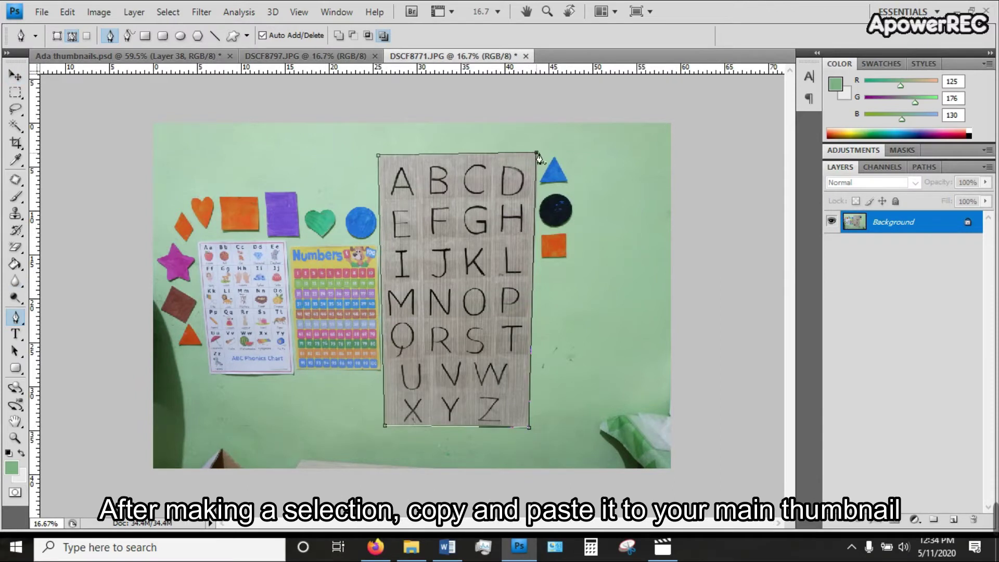
right_click(515, 156)
click(543, 270)
key(Return)
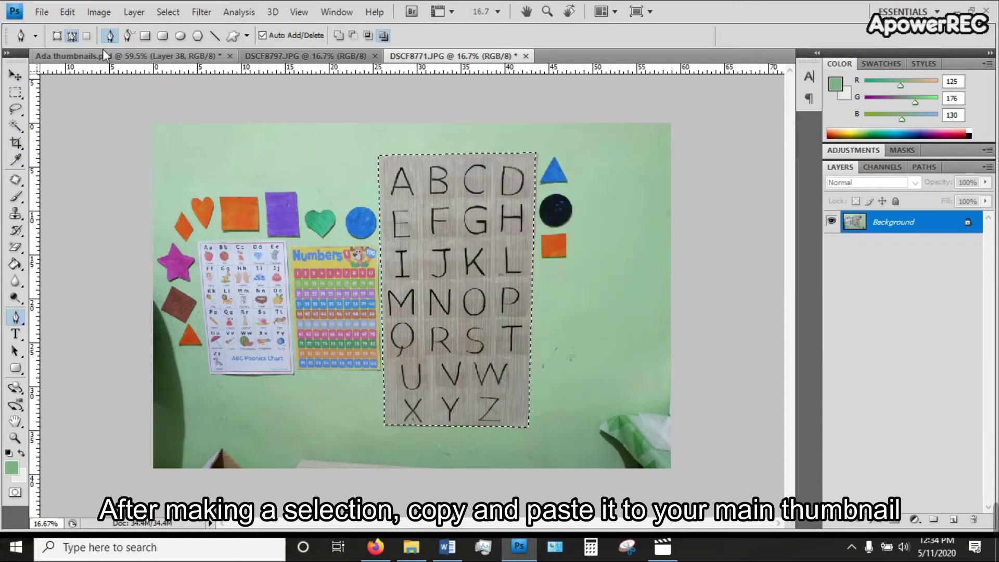
Paste the alphabet board into Ada thumbnails.psd above Layer 39, scaled and placed right of the girl.
click(102, 54)
click(907, 244)
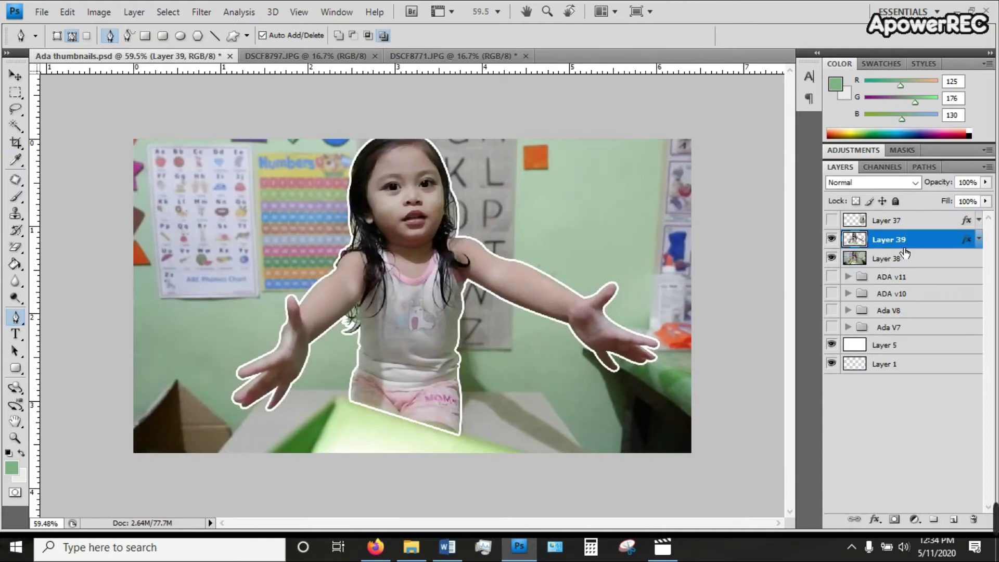
key(ctrl+v)
key(ctrl+t)
mouse_move(197, 250)
mouse_down()
mouse_move(134, 139)
mouse_move(423, 410)
mouse_move(658, 414)
mouse_up()
drag(588, 312, 594, 288)
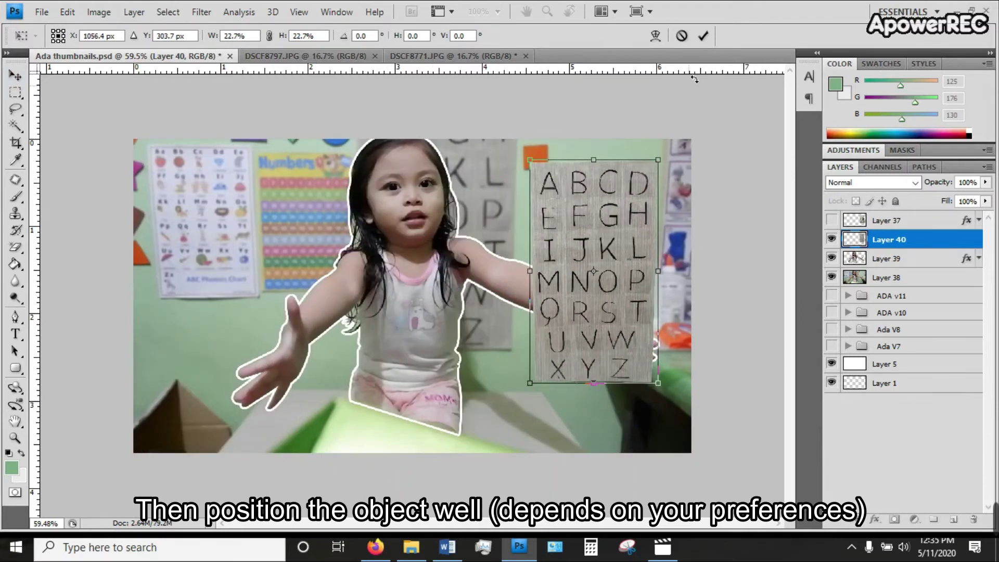
key(Return)
Paste the white stroke layer style onto the board and enlarge it slightly.
right_click(930, 238)
click(812, 417)
drag(657, 383, 675, 404)
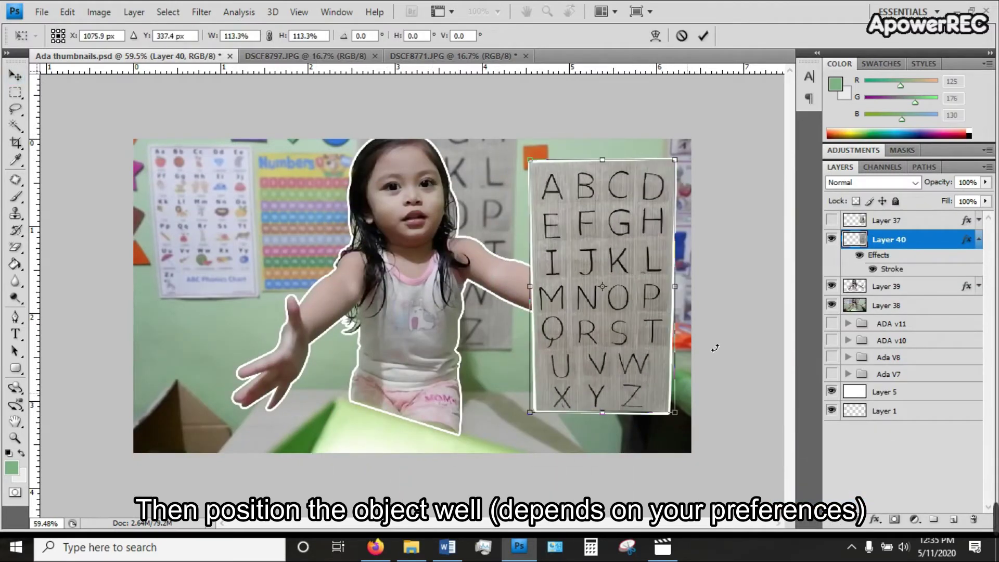
key(Return)
click(895, 286)
click(978, 240)
right_click(895, 240)
click(859, 437)
click(463, 56)
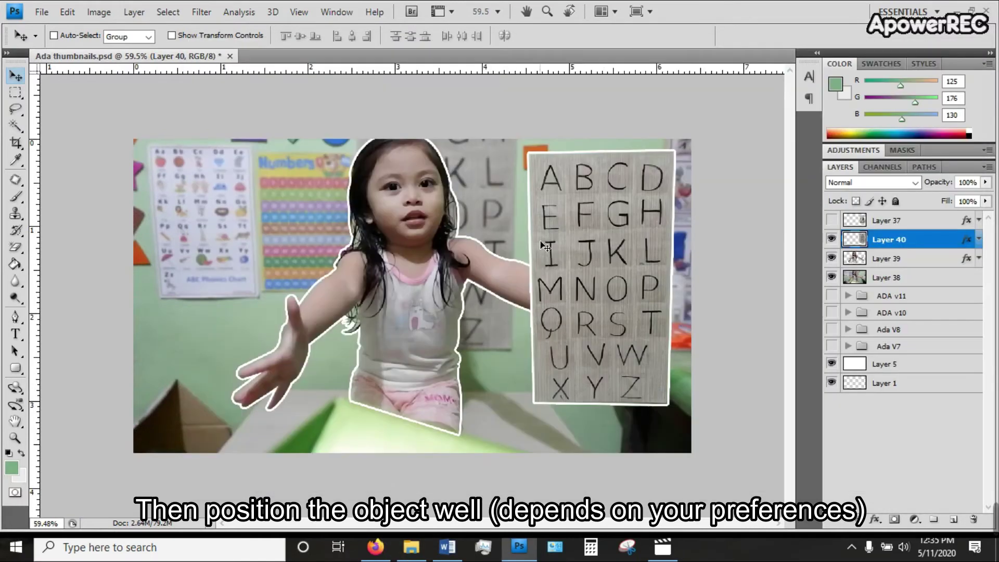
Move the handwritten board to the left side and open the DSCF8780 sticker-letter photo.
drag(608, 309, 237, 309)
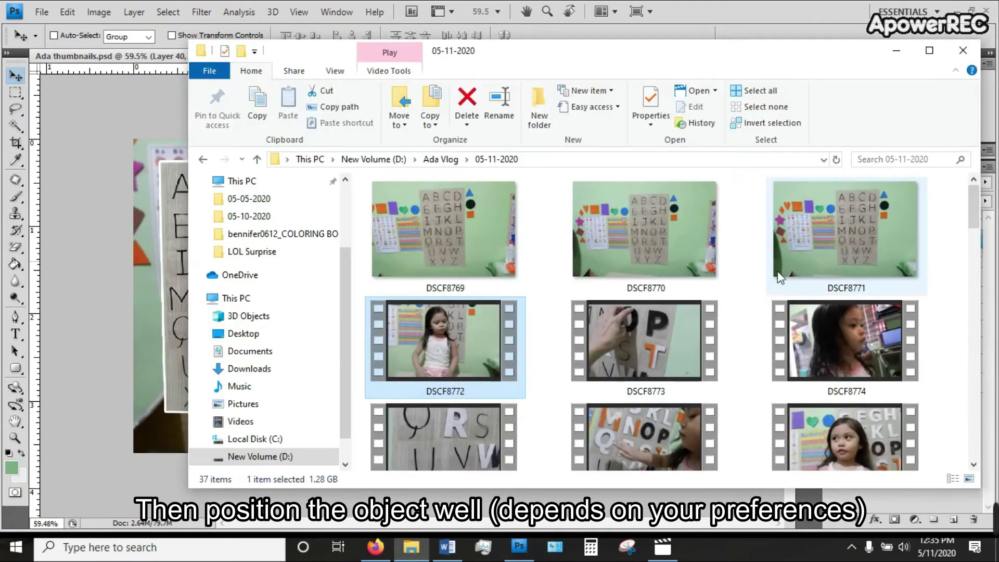
scroll(969, 398, down, 5)
scroll(969, 398, down, 5)
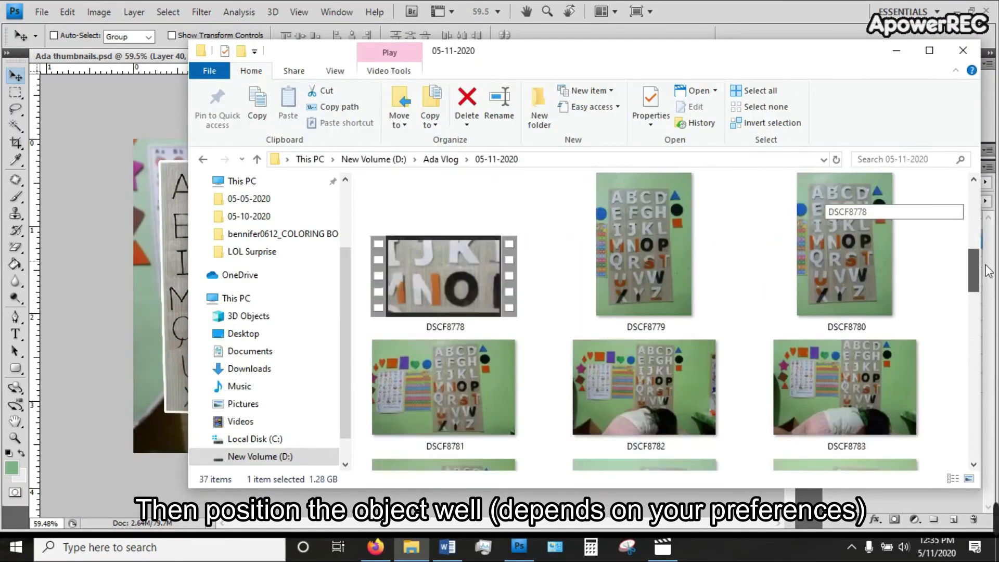
scroll(970, 399, up, 3)
click(868, 315)
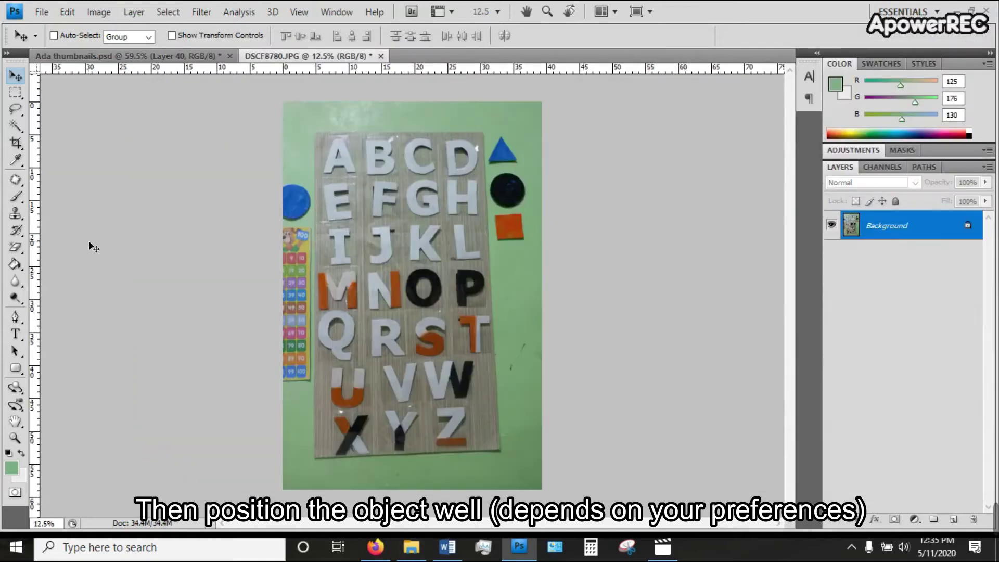
key(p)
Trace the sticker-letter board in DSCF8780.JPG and turn the path into a selection.
click(318, 133)
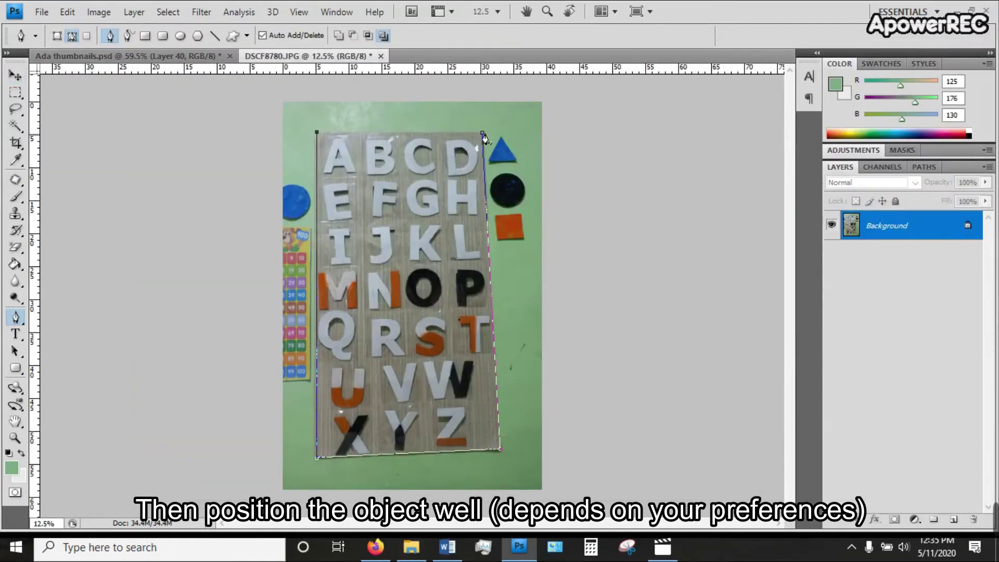
click(482, 132)
right_click(396, 190)
click(502, 263)
click(575, 154)
Place the sticker board right of the girl with the white stroke style, deleting the leftover path.
key(ctrl+v)
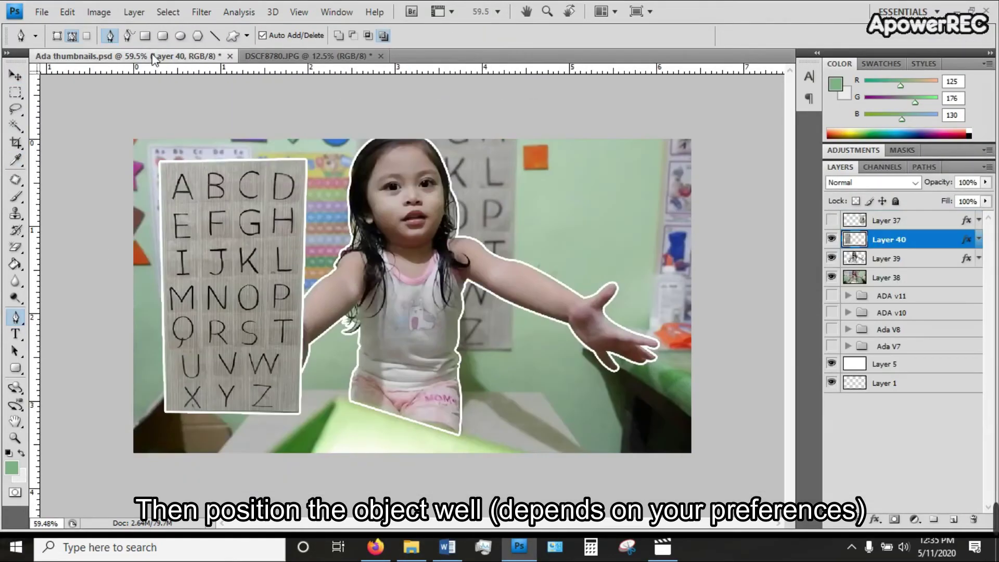
key(ctrl+t)
mouse_move(551, 172)
mouse_down()
mouse_move(550, 461)
mouse_move(476, 300)
mouse_move(593, 200)
mouse_up()
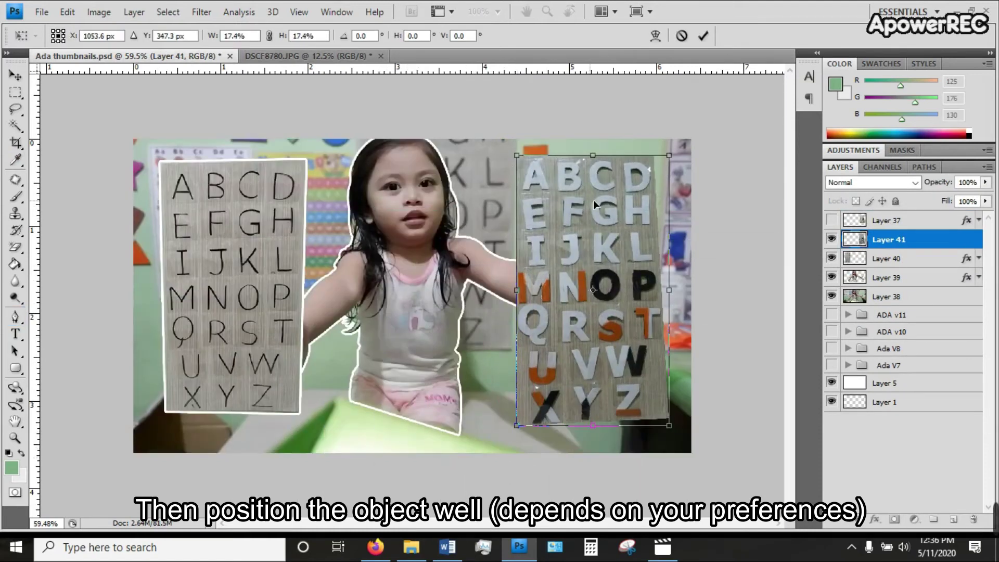
key(Return)
key(p)
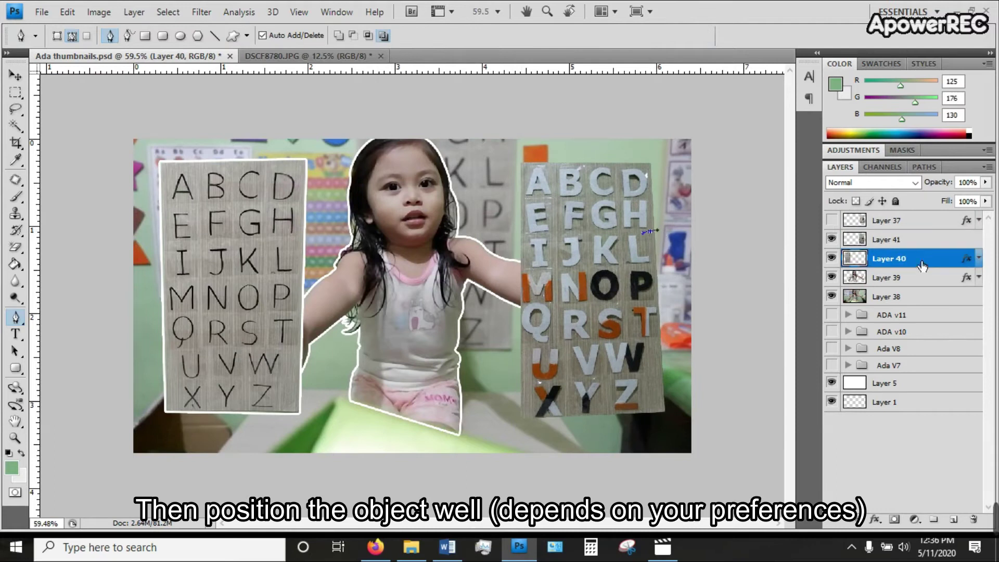
right_click(890, 239)
click(863, 453)
right_click(585, 280)
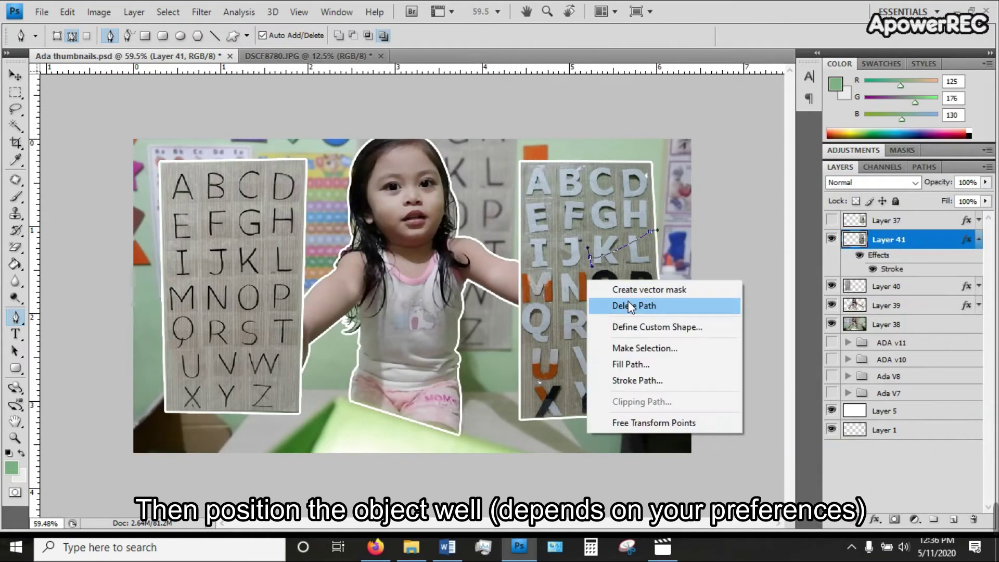
click(627, 302)
key(v)
drag(575, 236, 581, 228)
Add a text label reading 'BEFORE' below the girl.
key(t)
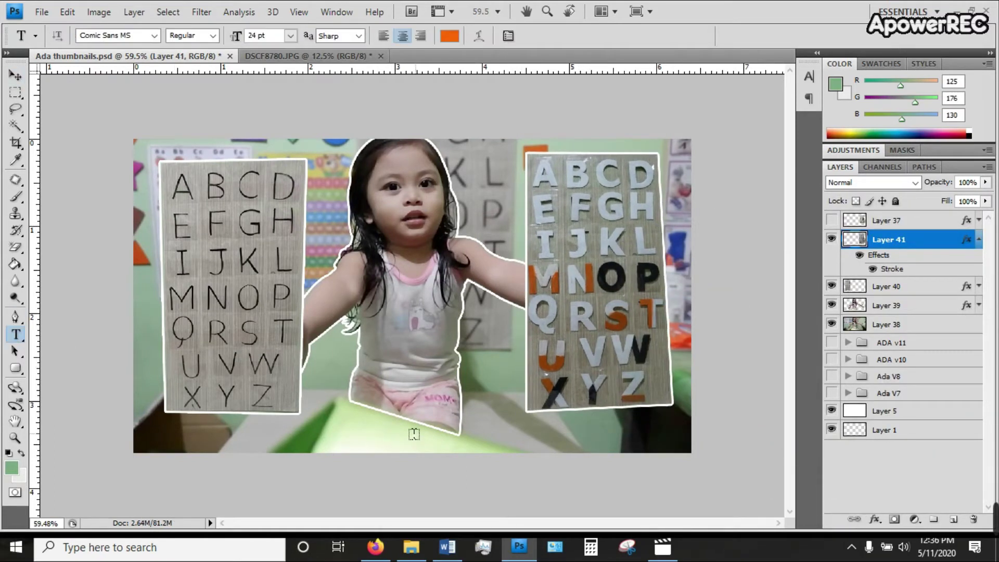
click(409, 427)
text(r)
key(ctrl+a)
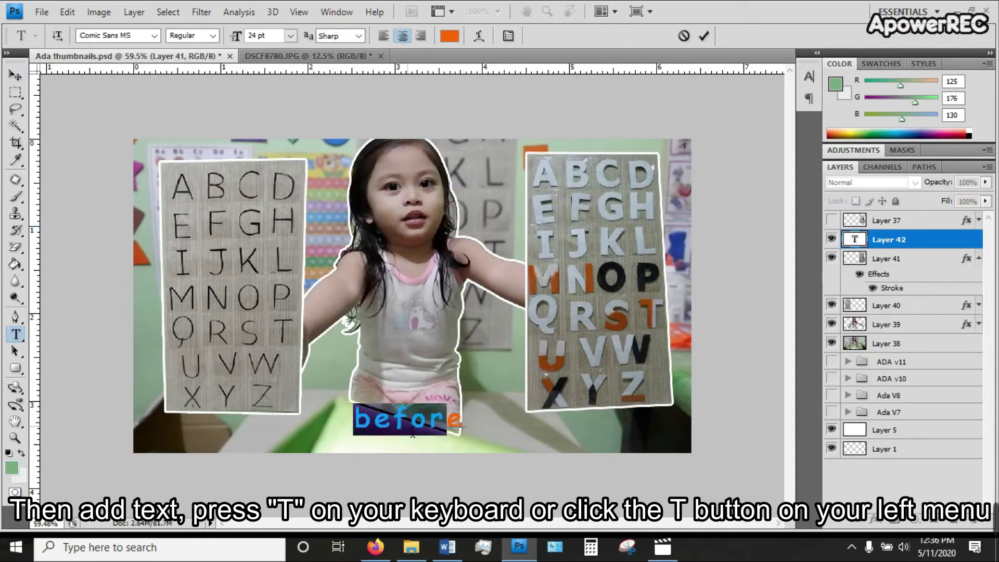
text(BEFORE)
key(ctrl+a)
Colour the BEFORE text pale grey and move it to the lower-left corner.
click(451, 37)
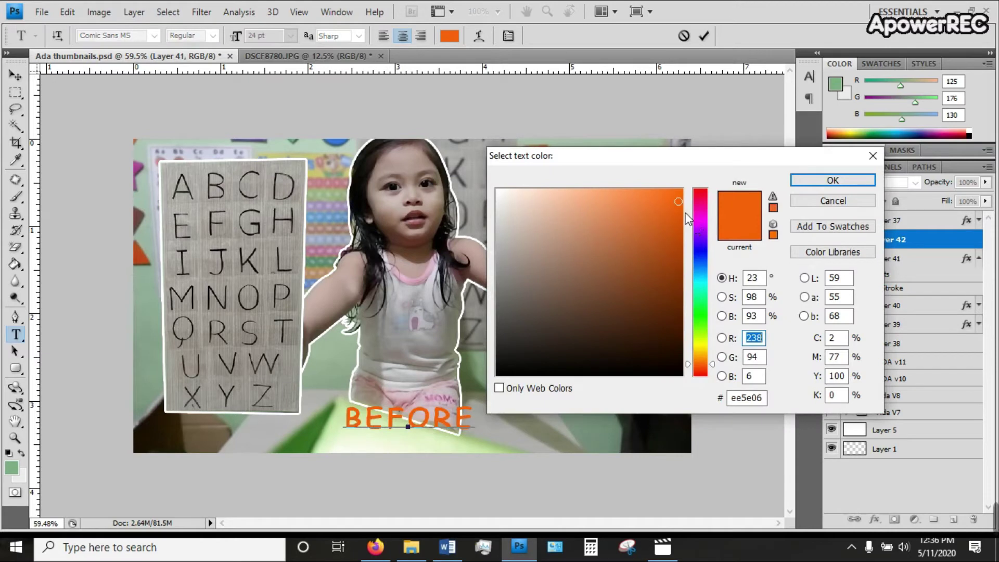
click(701, 194)
click(498, 191)
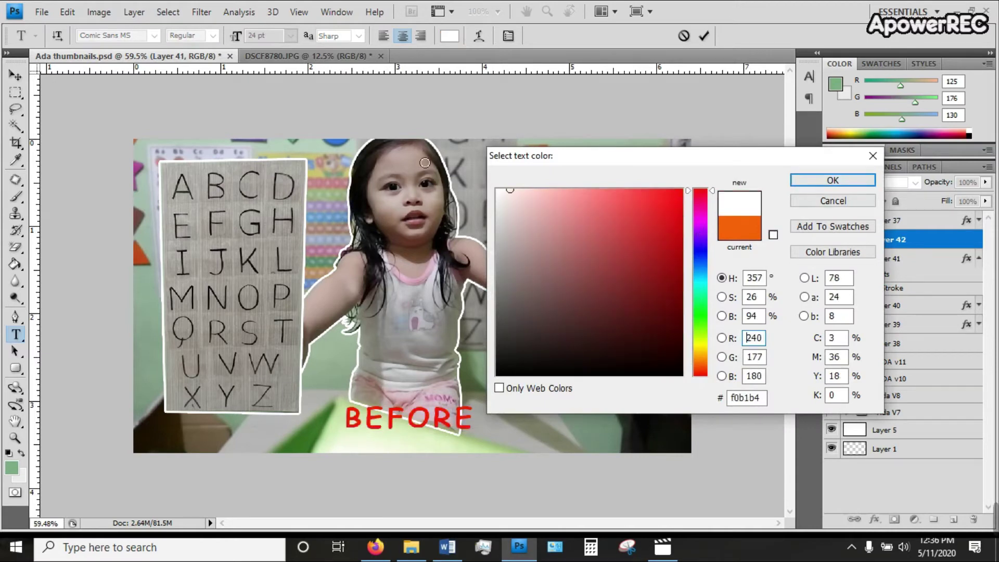
click(296, 290)
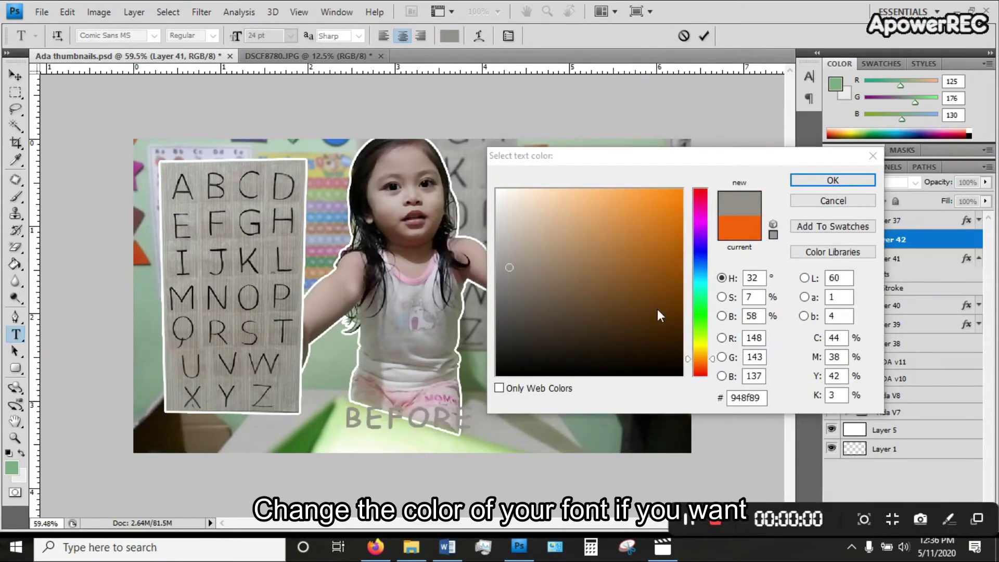
click(295, 365)
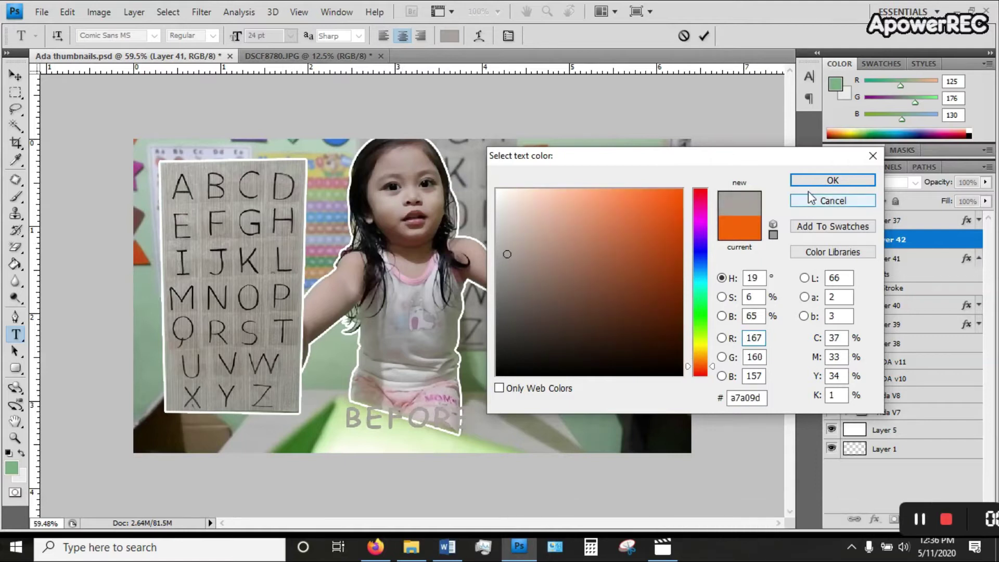
click(830, 182)
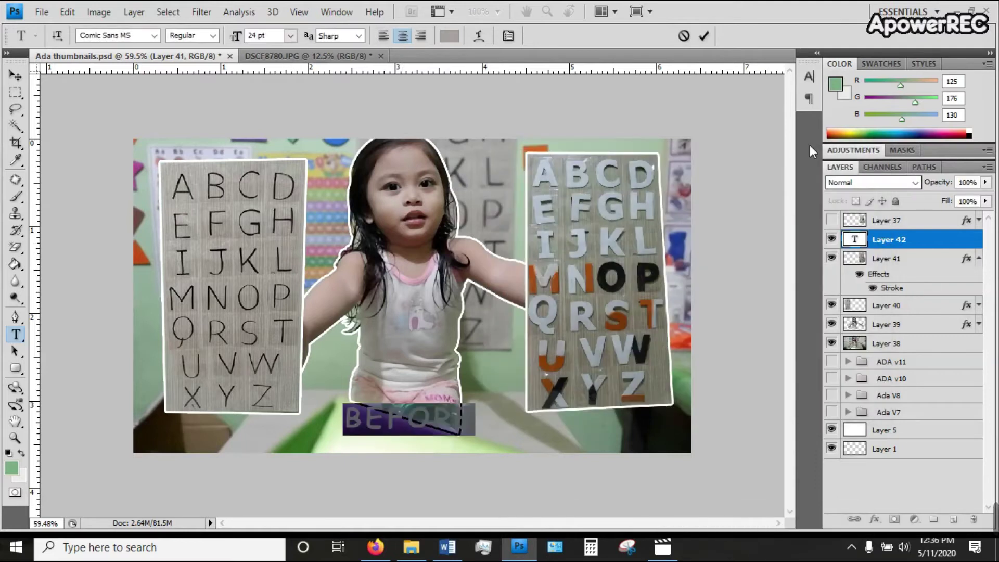
click(706, 35)
key(v)
drag(438, 426, 259, 436)
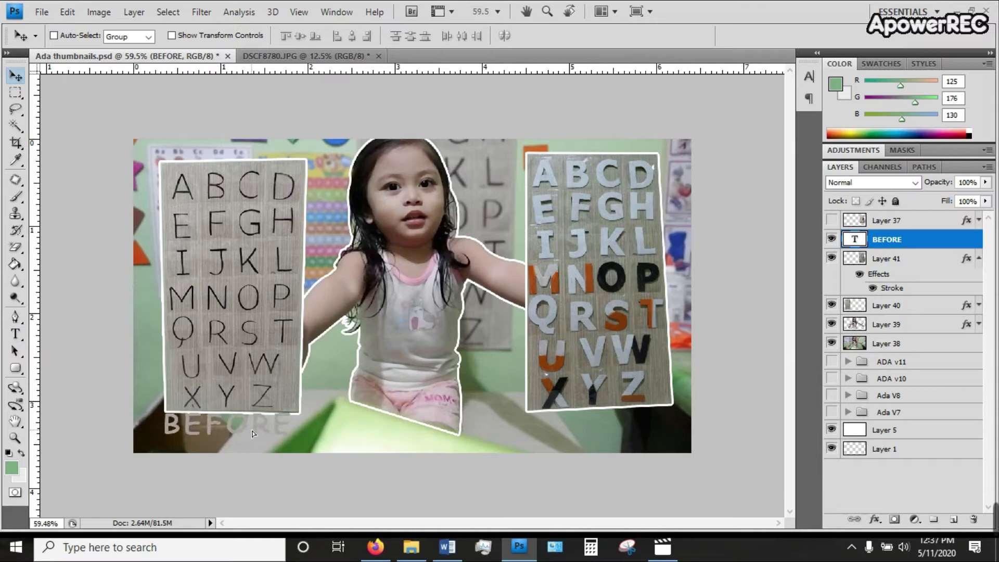
Give the BEFORE layer a 3 px black Stroke and a Normal Outer Glow at 100% opacity.
double_click(932, 240)
click(625, 245)
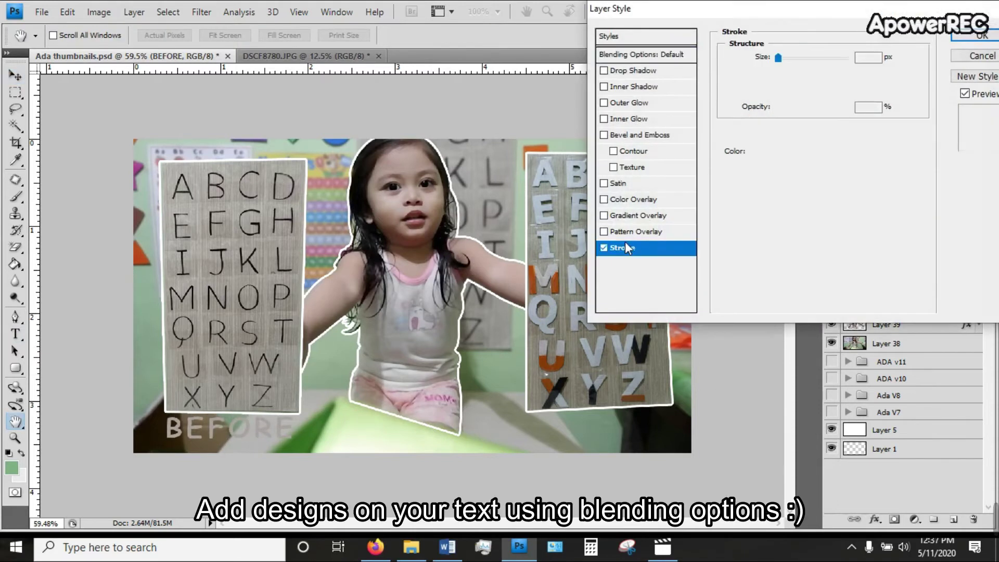
click(768, 164)
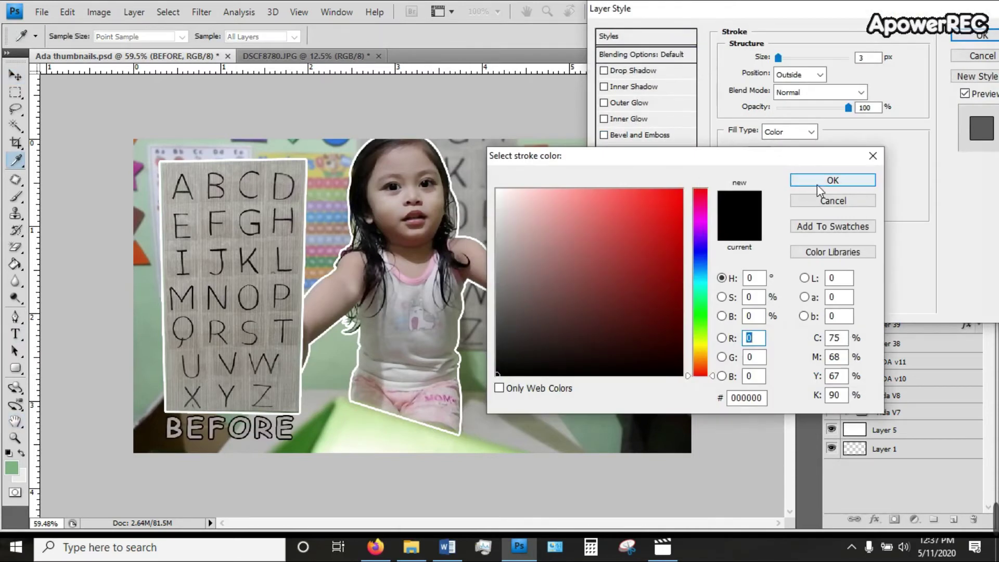
click(819, 183)
click(632, 102)
click(820, 60)
drag(823, 12, 574, 104)
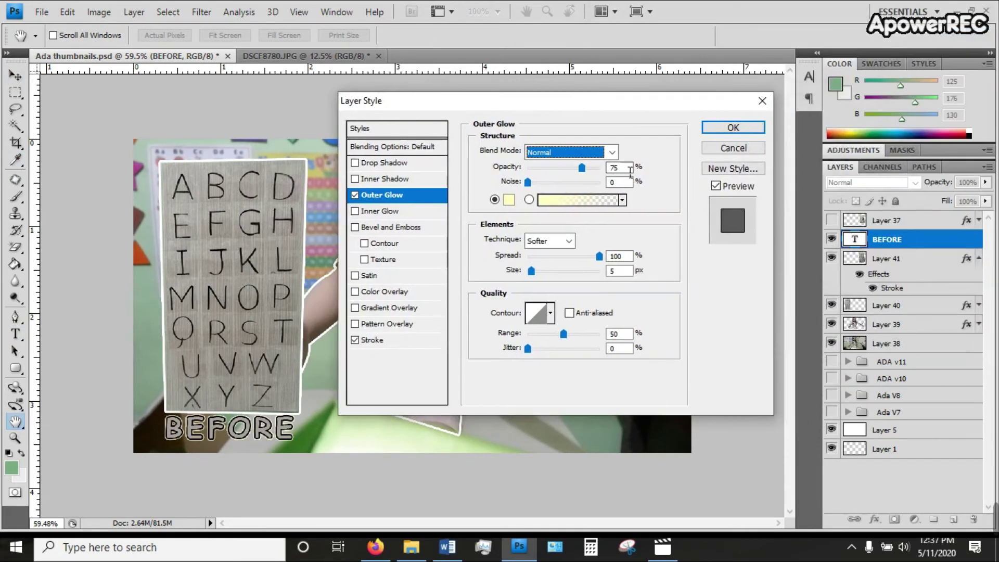
double_click(630, 168)
text(1007)
click(733, 128)
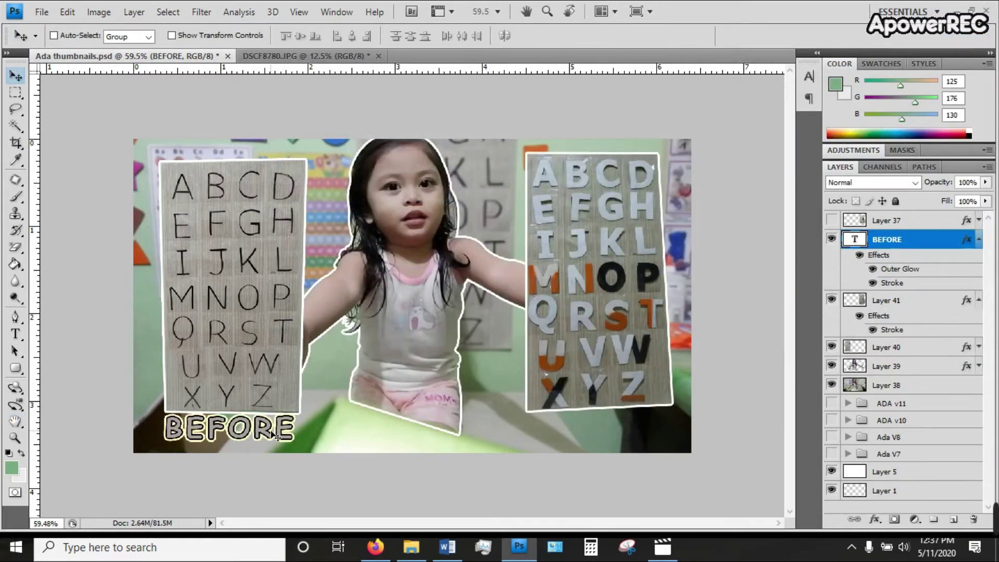
Recolour the BEFORE text orange and enlarge it to about 127%.
double_click(260, 430)
click(449, 35)
click(681, 190)
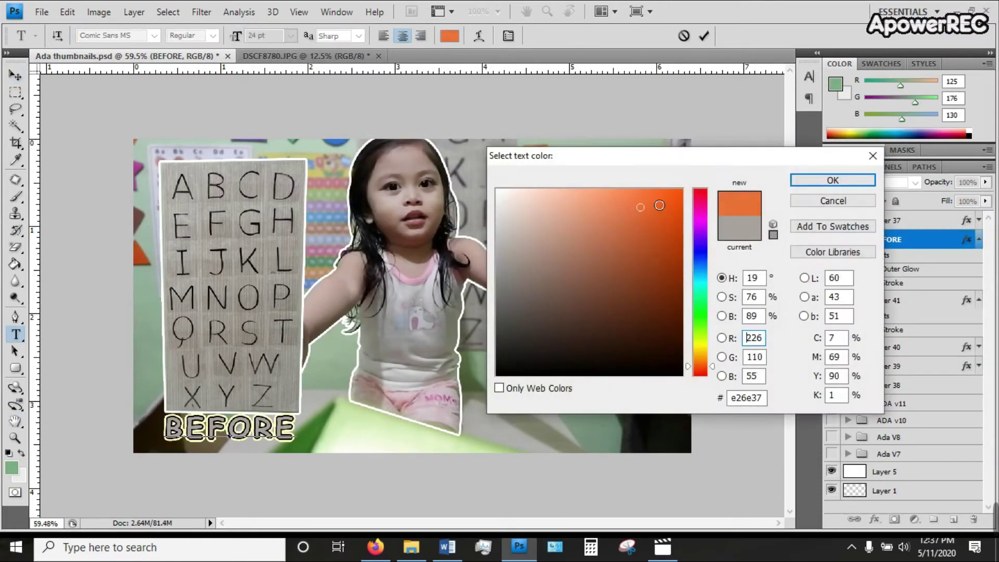
click(831, 179)
click(705, 35)
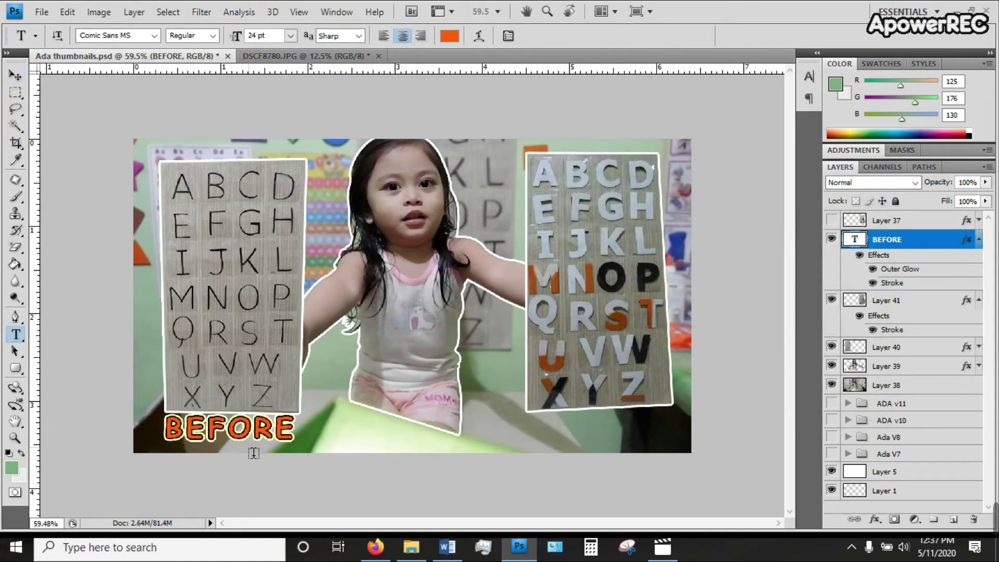
key(v)
key(ctrl+t)
mouse_move(305, 418)
mouse_down()
mouse_move(320, 407)
mouse_move(307, 430)
mouse_up()
Apply the BEFORE resize and add an AFTER text label under the right alphabet chart.
click(702, 41)
key(t)
click(574, 434)
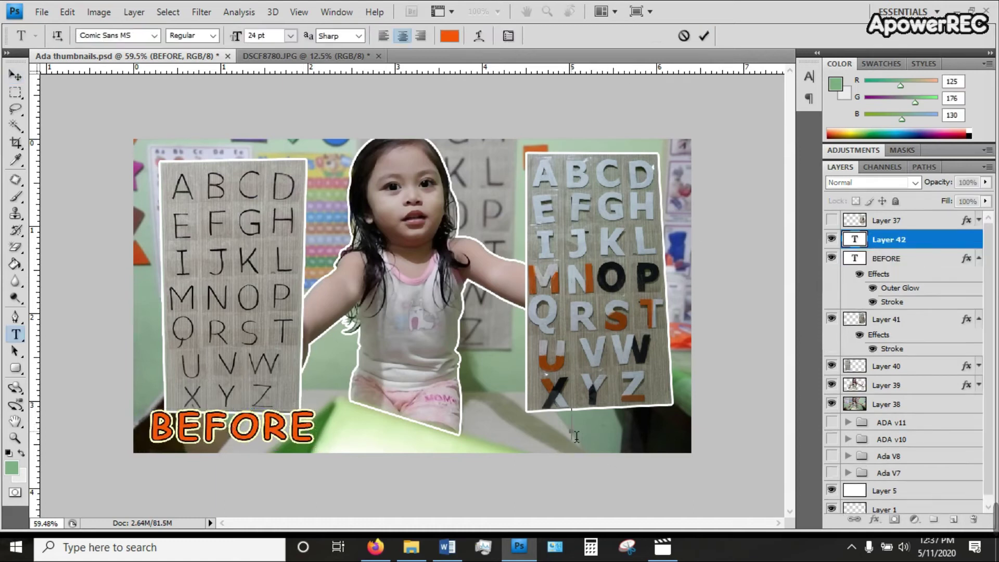
text(AFTER)
key(ctrl+a)
click(704, 36)
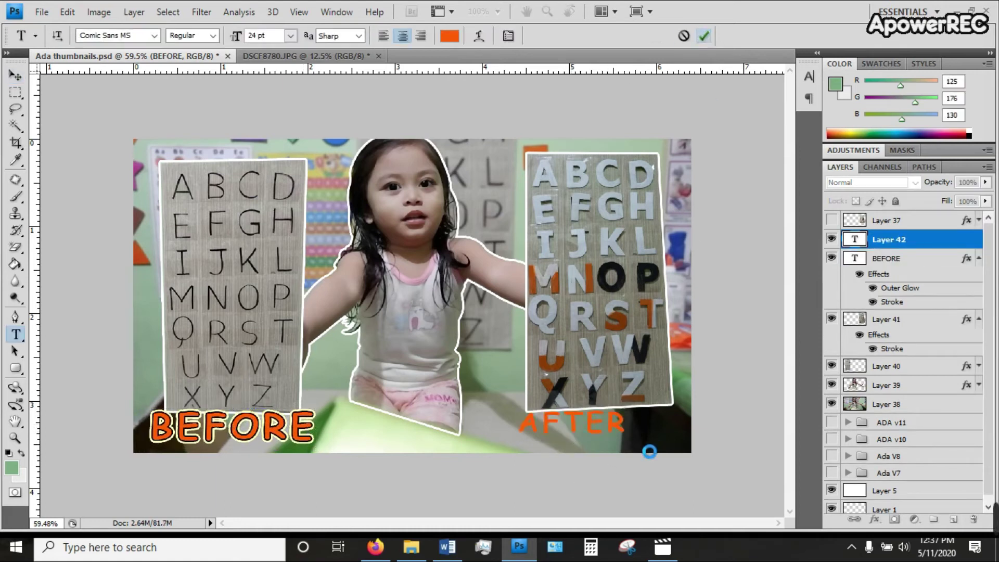
Scale AFTER to about 139%, give it BEFORE's pasted outline and glow, and place it under the right chart.
key(ctrl+t)
drag(628, 434, 671, 446)
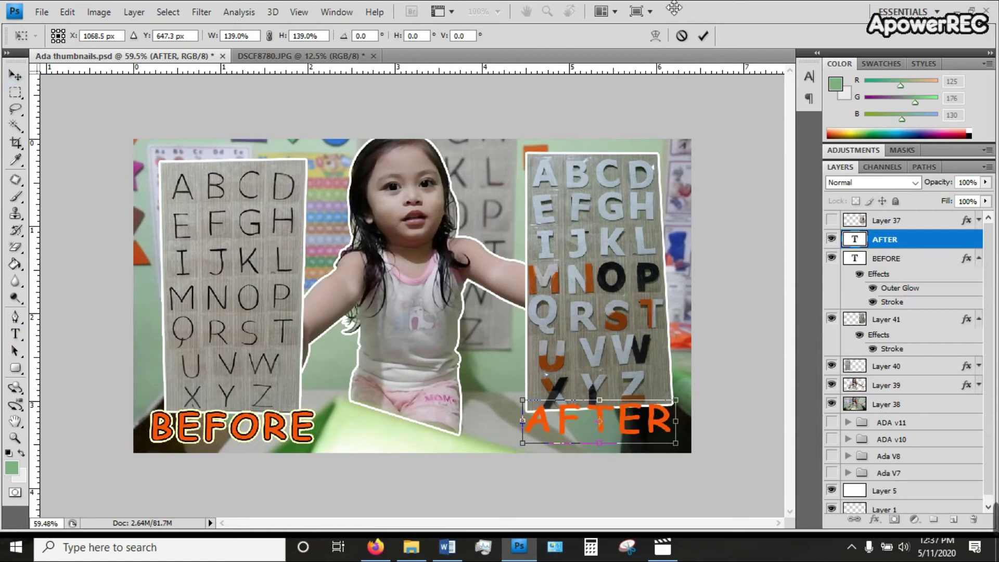
key(Return)
right_click(943, 258)
click(851, 489)
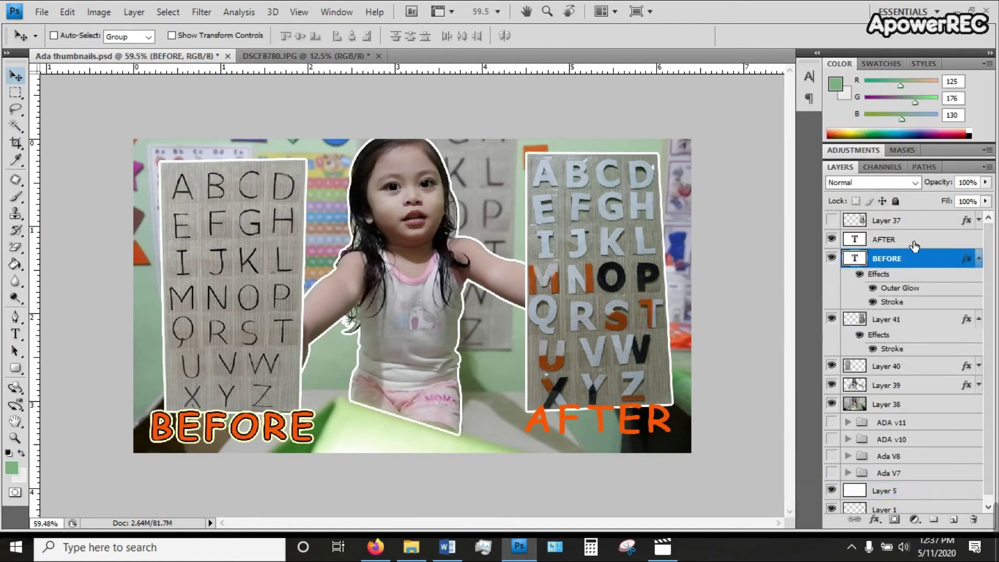
right_click(936, 238)
click(837, 505)
click(982, 257)
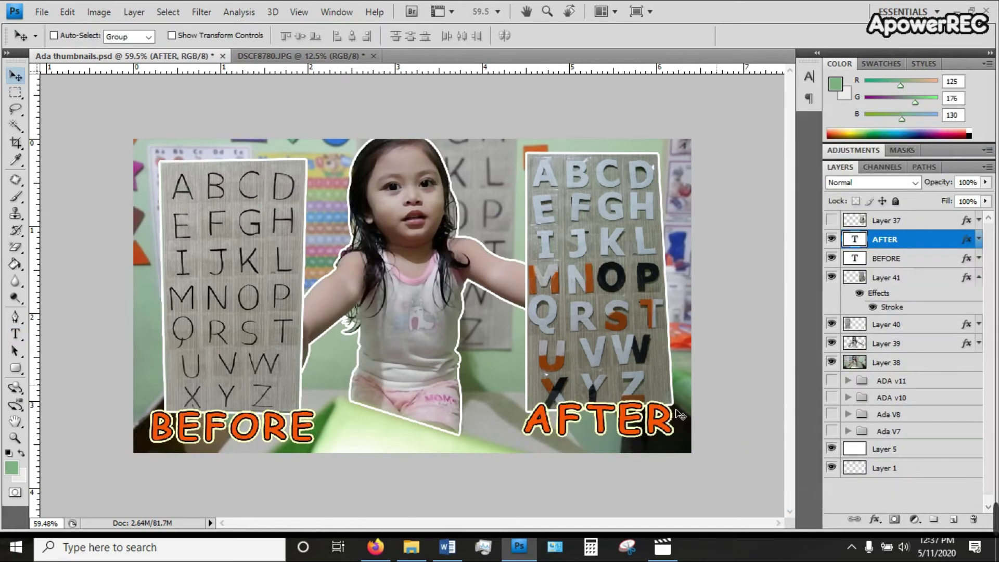
drag(619, 432, 614, 440)
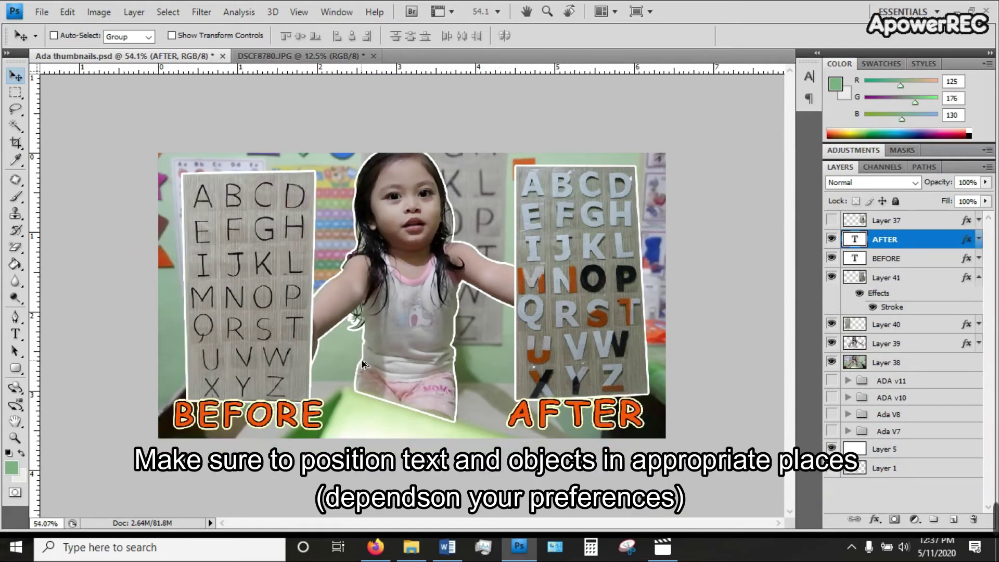
Start enlarging the girl layer to about 121% and reposition it.
key(alt)
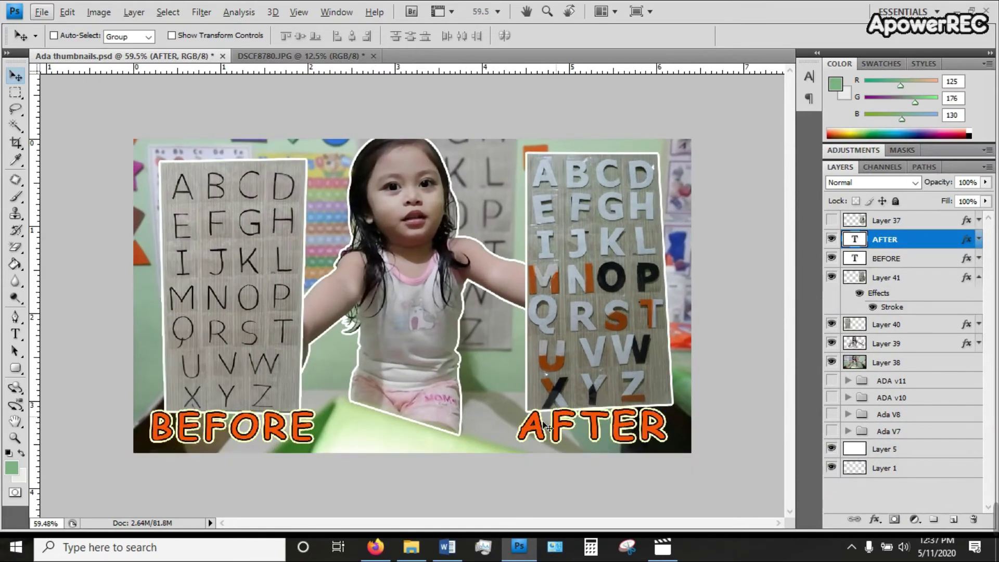
click(920, 344)
key(ctrl+t)
drag(658, 442, 712, 495)
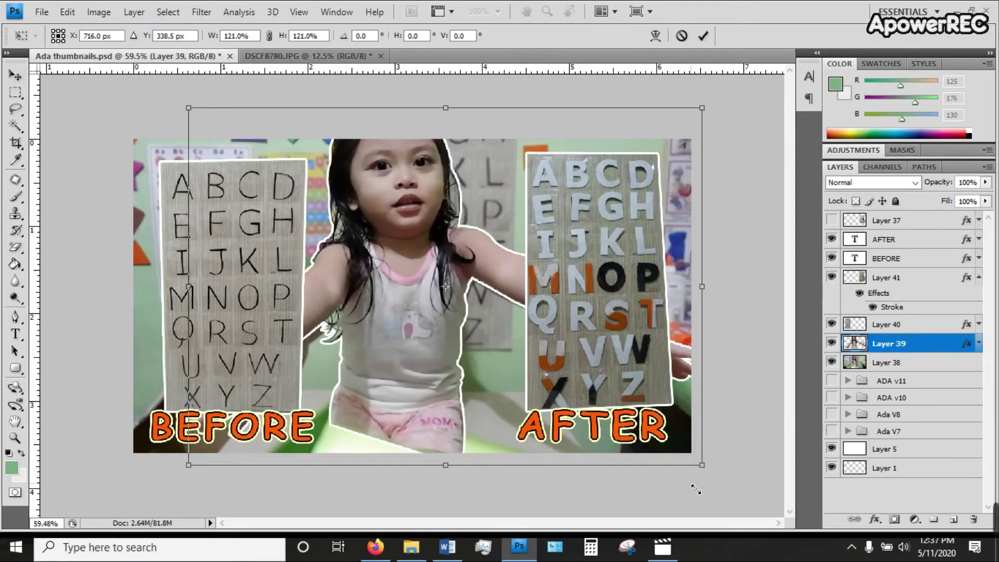
drag(449, 341, 459, 369)
Settle the girl at about 120% size in its final position and apply the transform.
drag(706, 485, 699, 476)
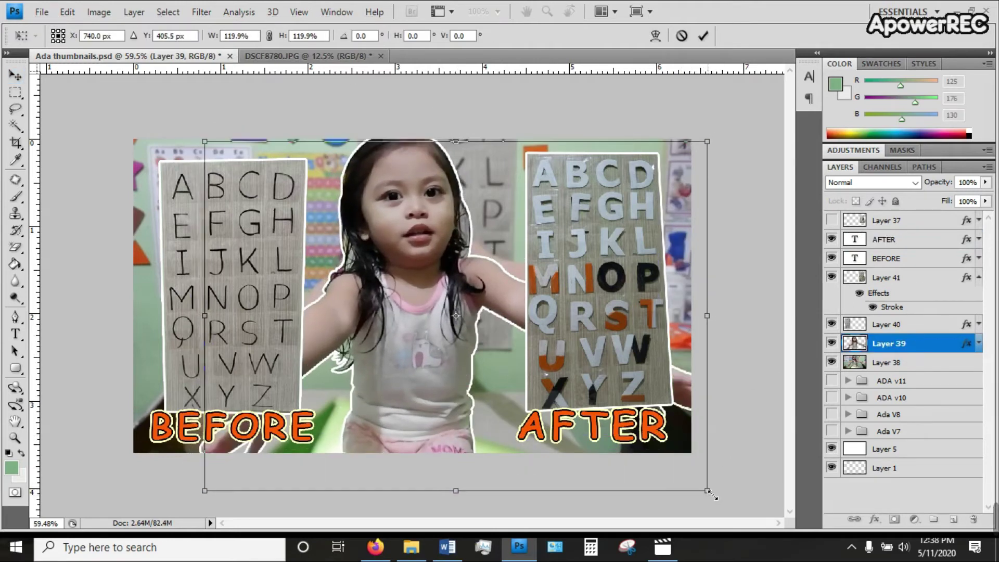
drag(479, 348, 479, 346)
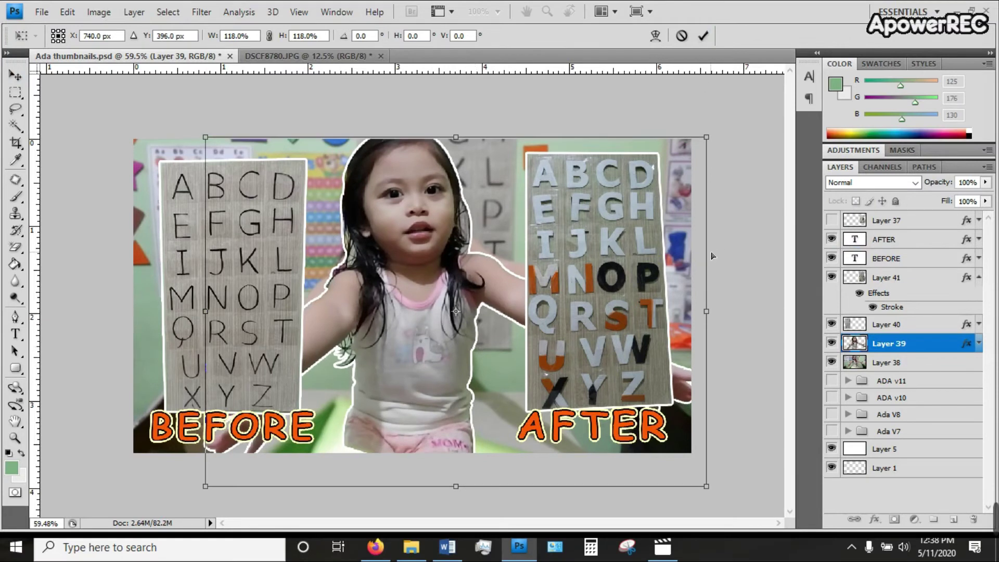
drag(711, 143, 720, 136)
drag(498, 258, 499, 270)
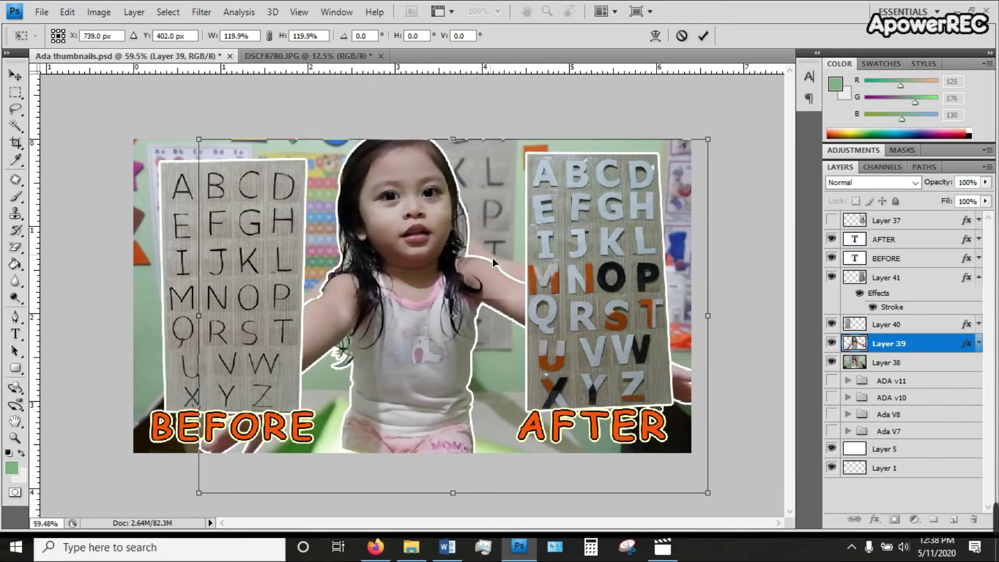
click(702, 36)
Shrink the right alphabet chart to about 93% and move it up slightly.
ctrl+click(657, 304)
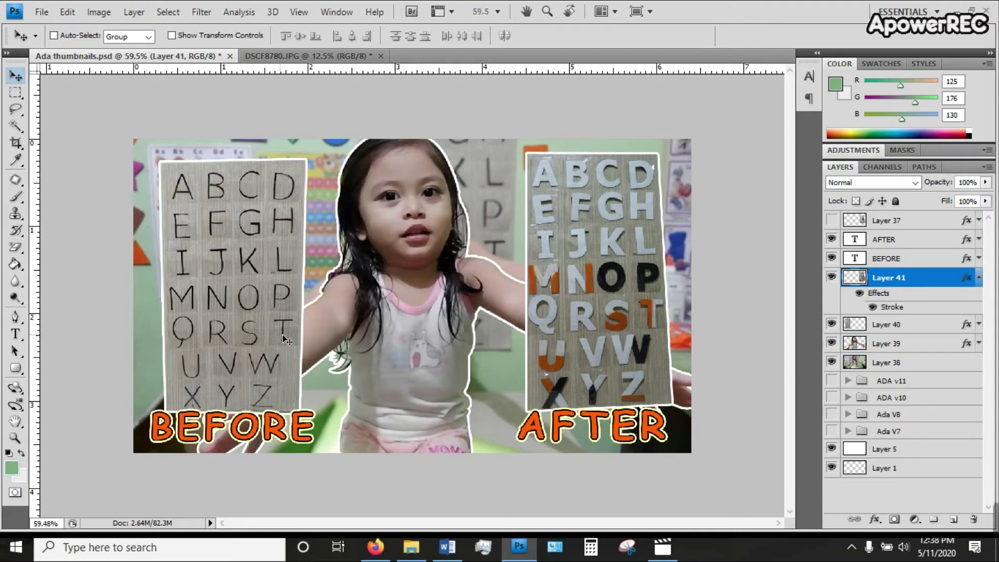
key(ctrl+t)
drag(525, 153, 538, 171)
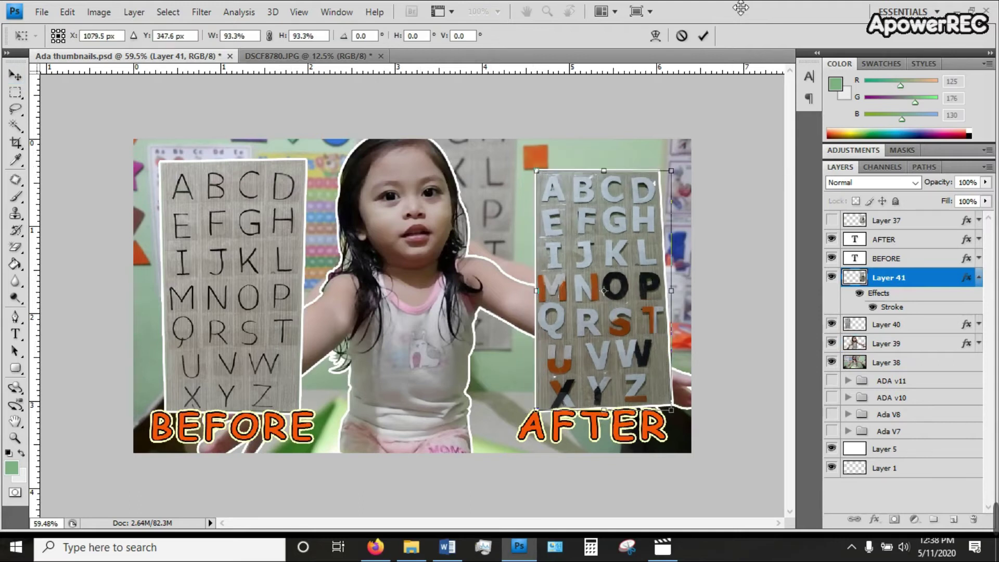
click(702, 36)
drag(651, 251, 653, 239)
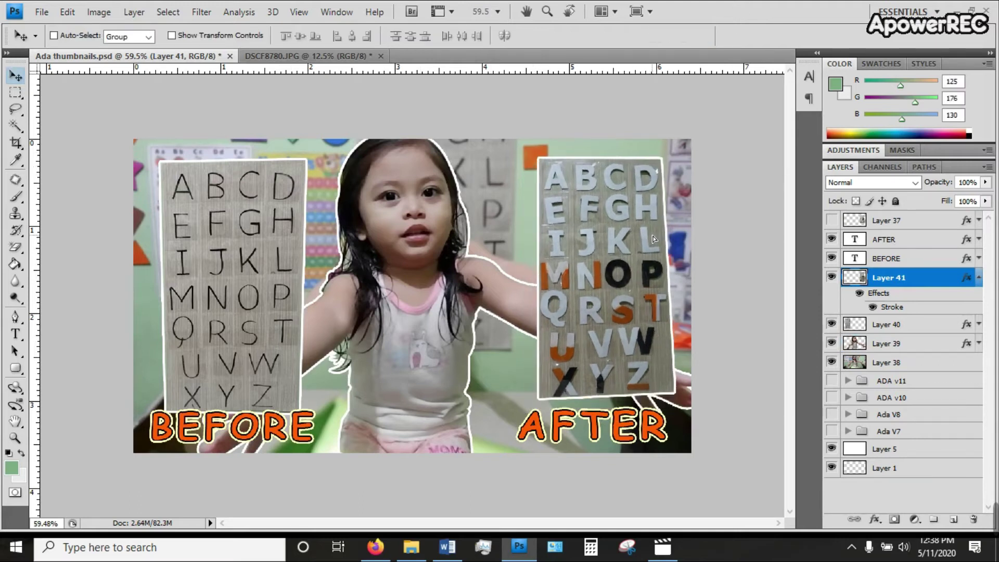
click(978, 277)
Shrink the left alphabet chart to about 92% and move it down slightly.
click(895, 297)
key(ctrl+t)
drag(306, 414, 295, 387)
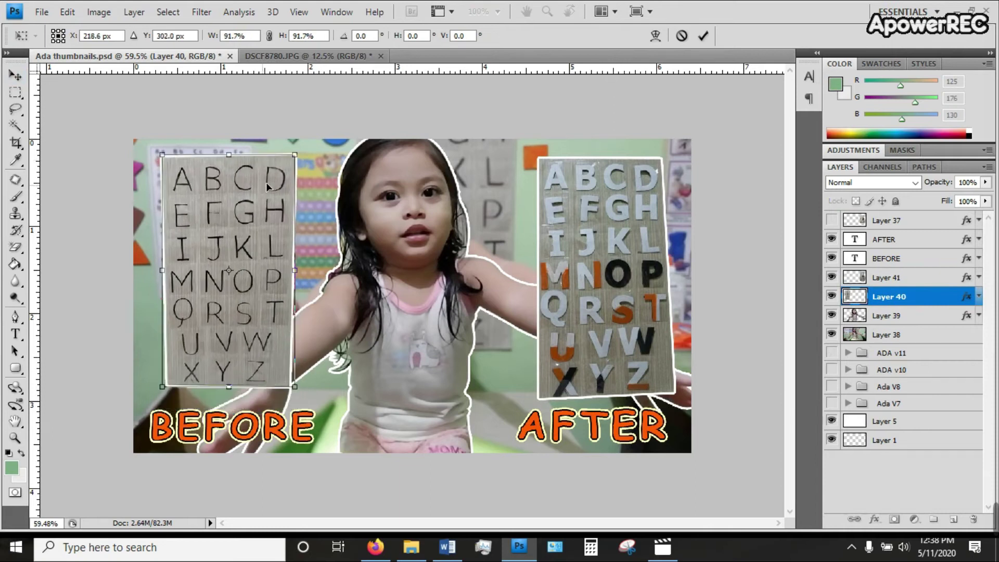
drag(267, 186, 267, 194)
click(702, 36)
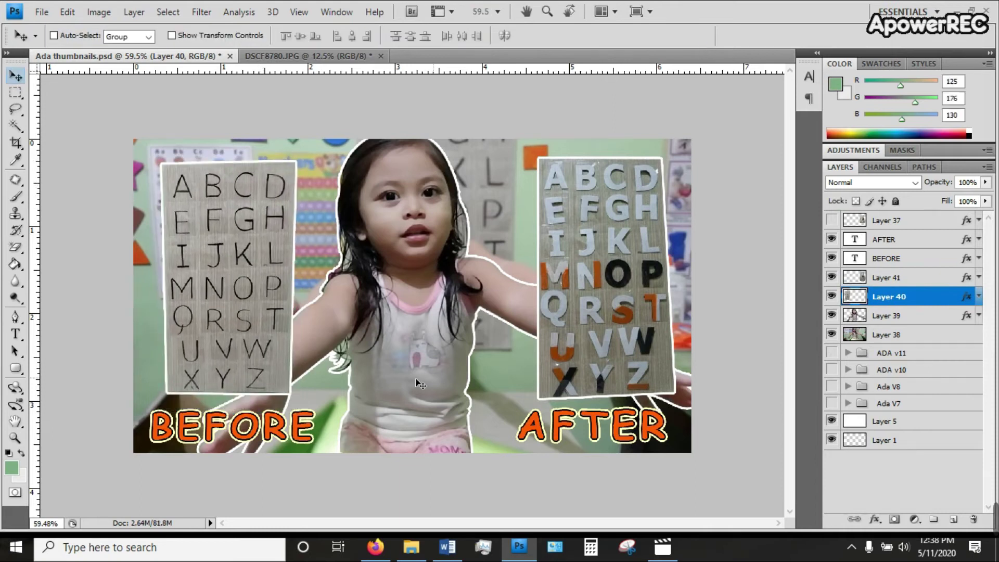
click(927, 320)
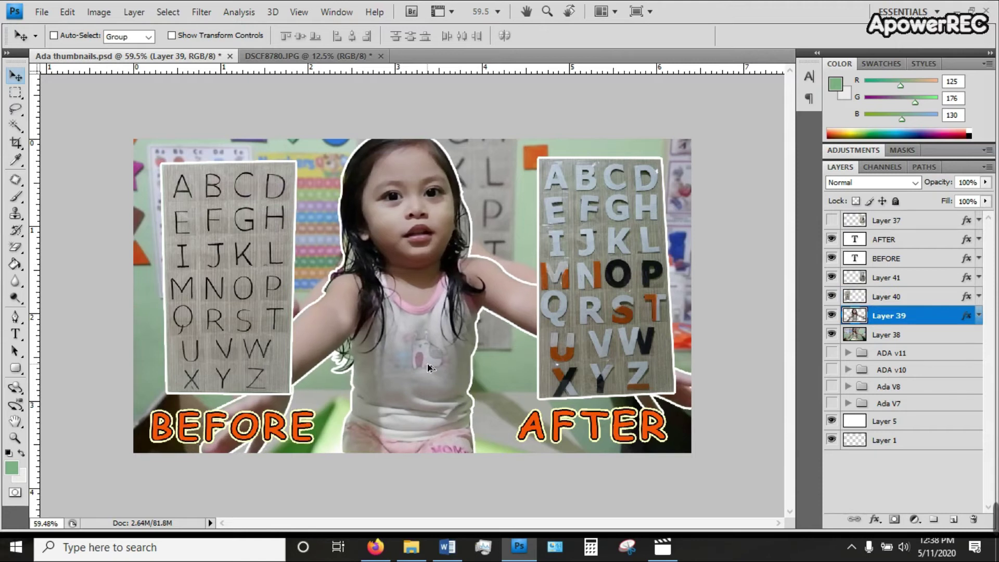
Set the Blur tool brush diameter to 76 px.
scroll(430, 368, down, 3)
scroll(468, 416, up, 2)
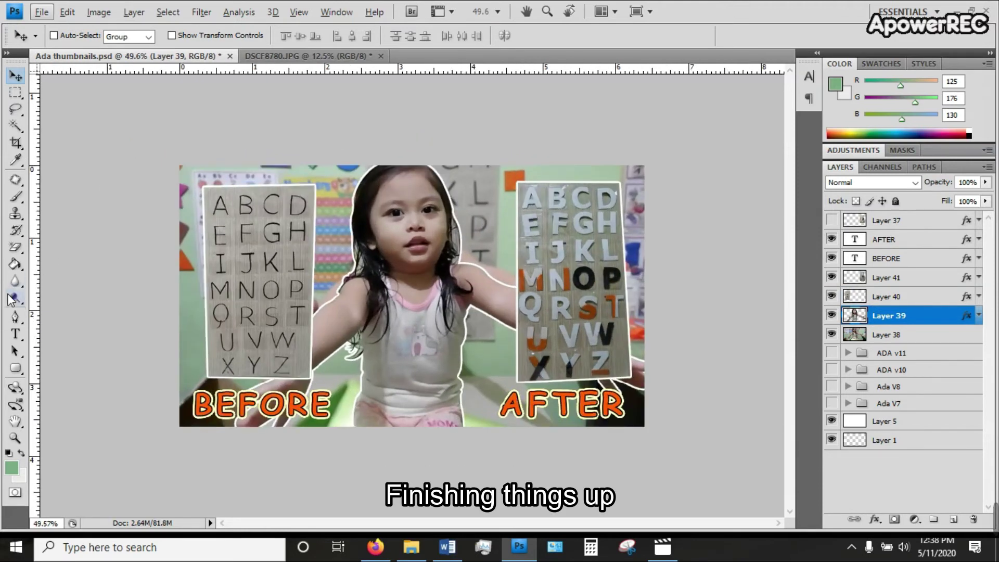
click(15, 281)
key(v)
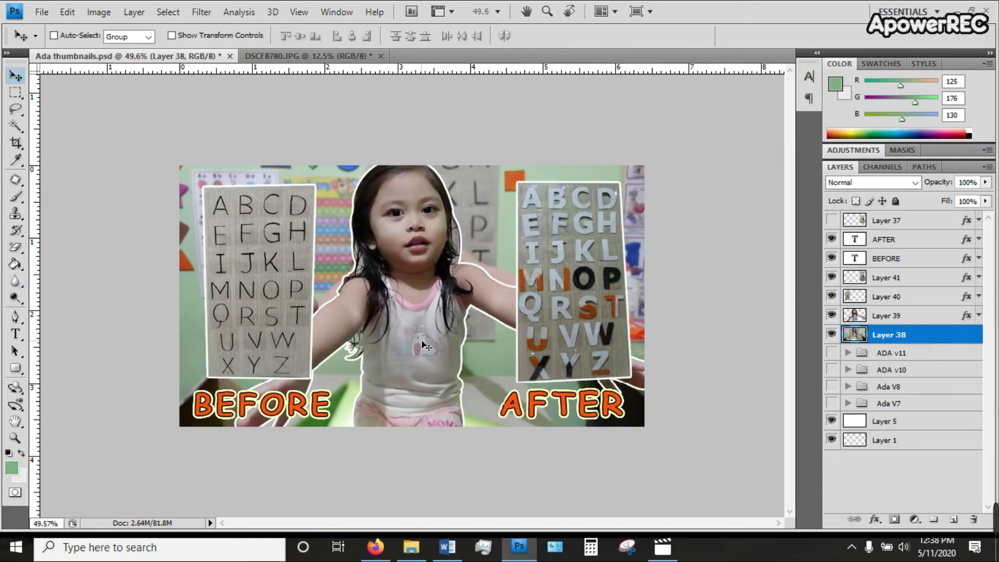
click(15, 280)
right_click(391, 288)
drag(463, 319, 456, 319)
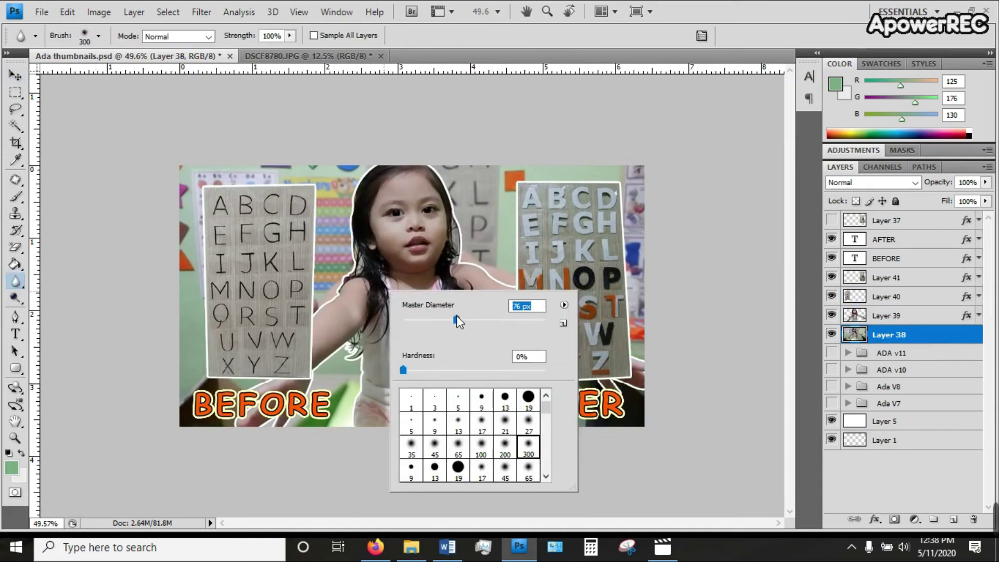
key(Return)
Nudge the BEFORE label up slightly with the Move tool.
key(v)
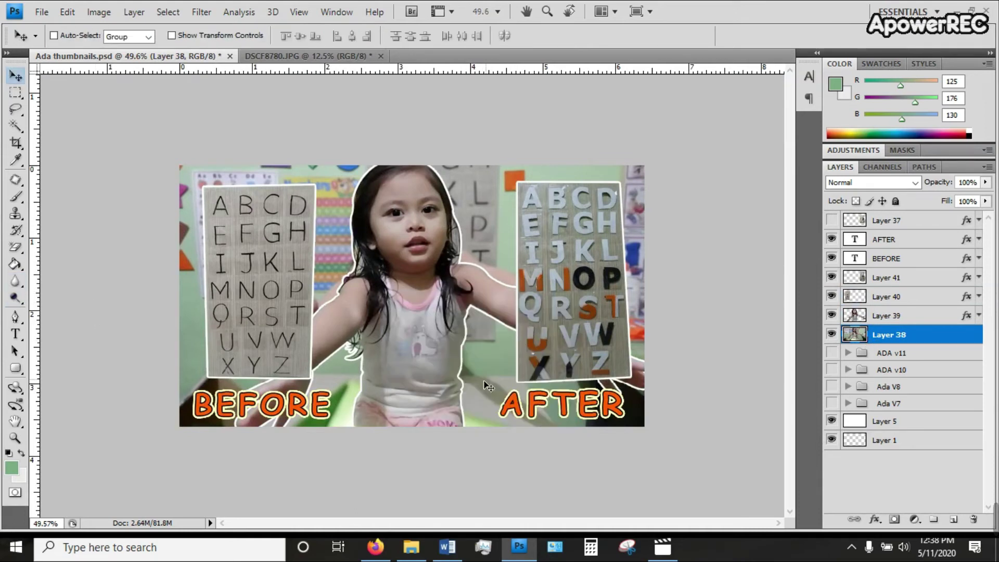
scroll(486, 385, down, 1)
scroll(486, 385, up, 1)
click(924, 254)
drag(281, 415, 281, 412)
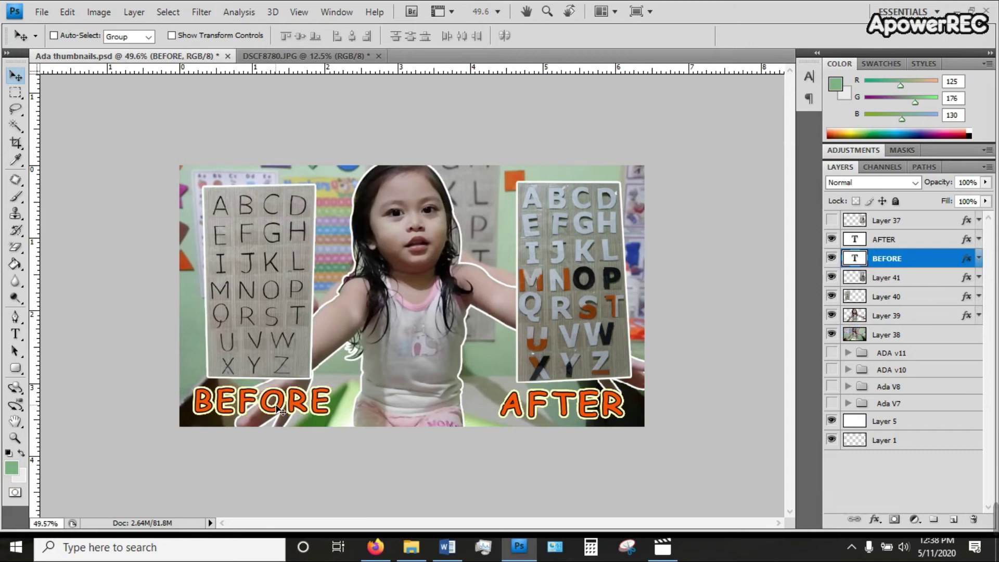
Raise Layer 41's brightness by 30 with Brightness/Contrast.
click(892, 279)
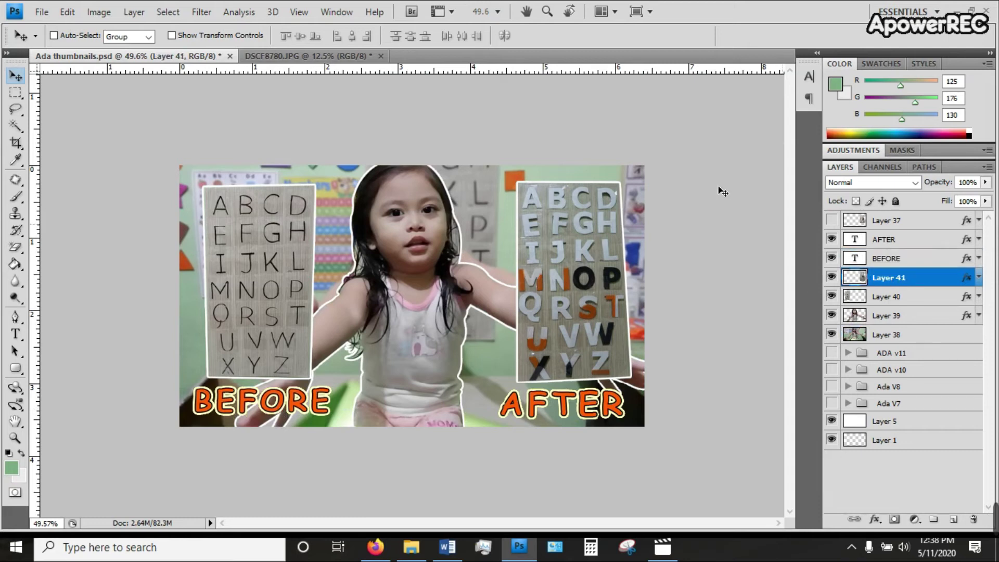
click(99, 12)
click(291, 33)
text(30)
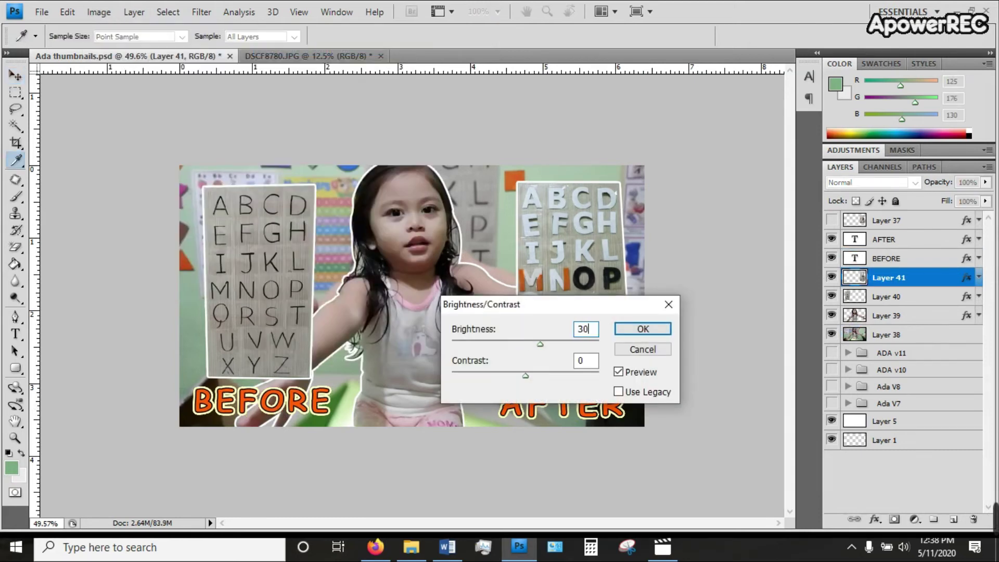
key(Return)
key(v)
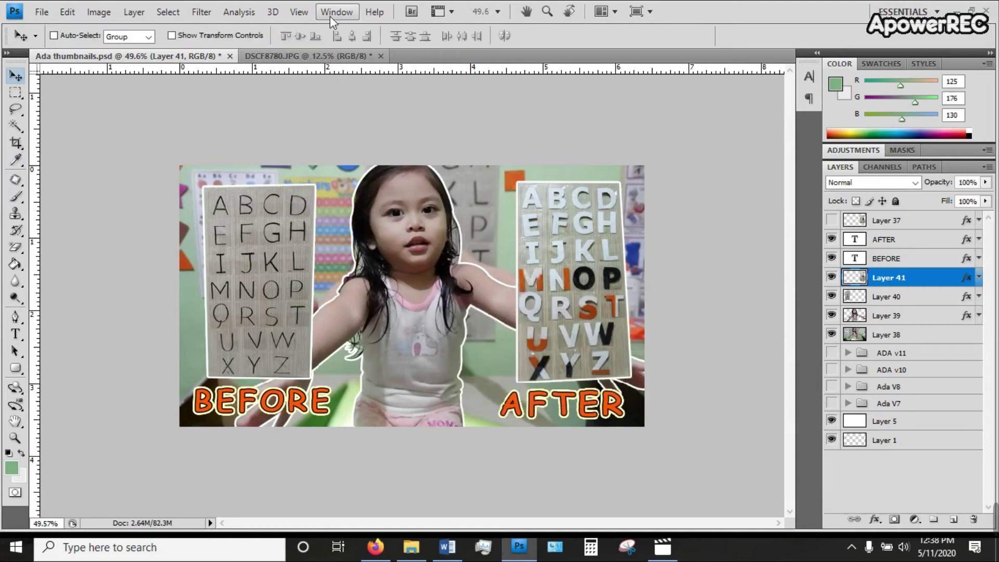
Apply the same +30 brightness to Layer 40, the AFTER chart.
key(alt+bracketleft)
click(99, 12)
mouse_move(121, 50)
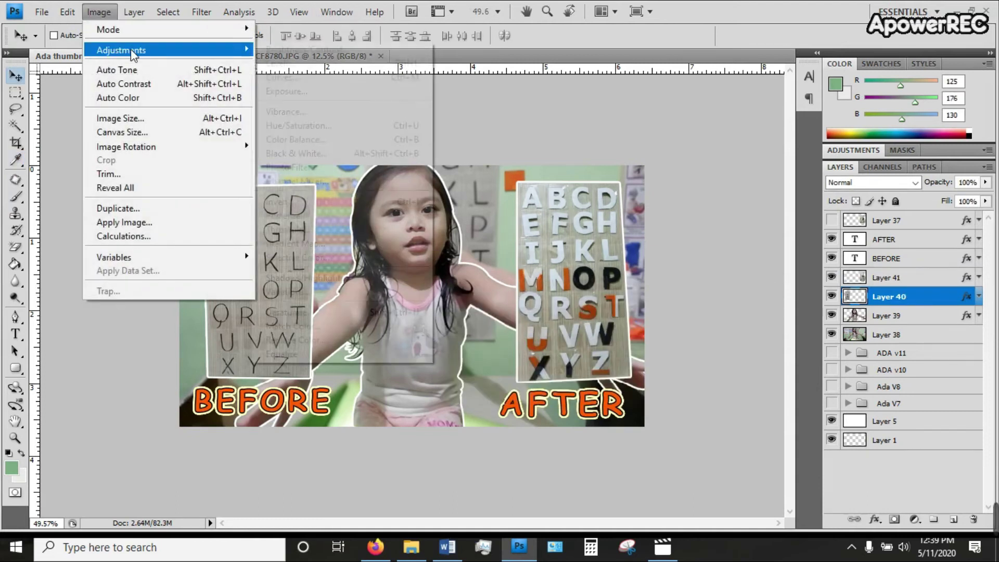
click(381, 51)
key(Return)
key(v)
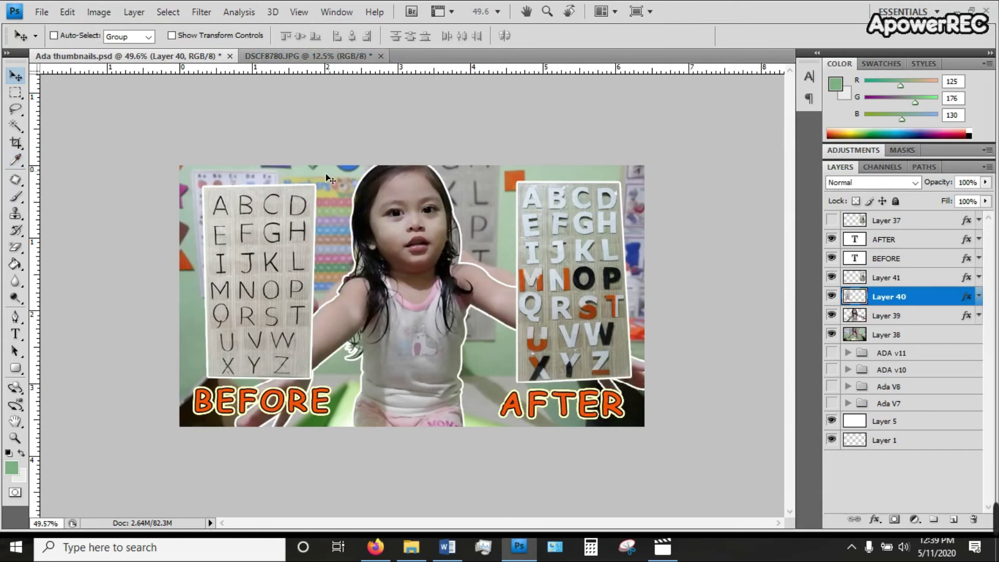
scroll(541, 331, up, 1)
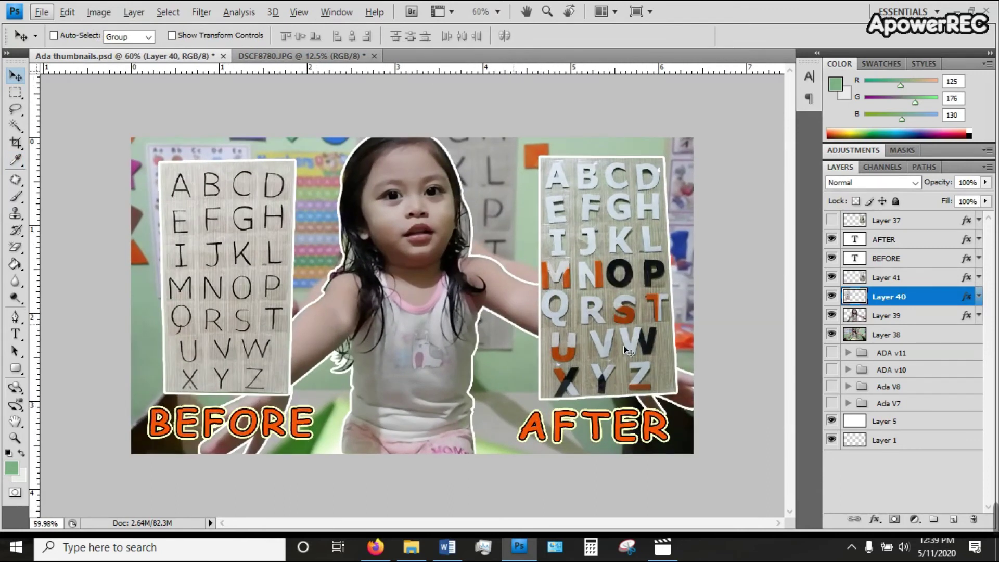
Start a Save As with JPEG format, targeting the 05-11-2020 folder.
key(ctrl+shift+s)
click(720, 350)
click(677, 450)
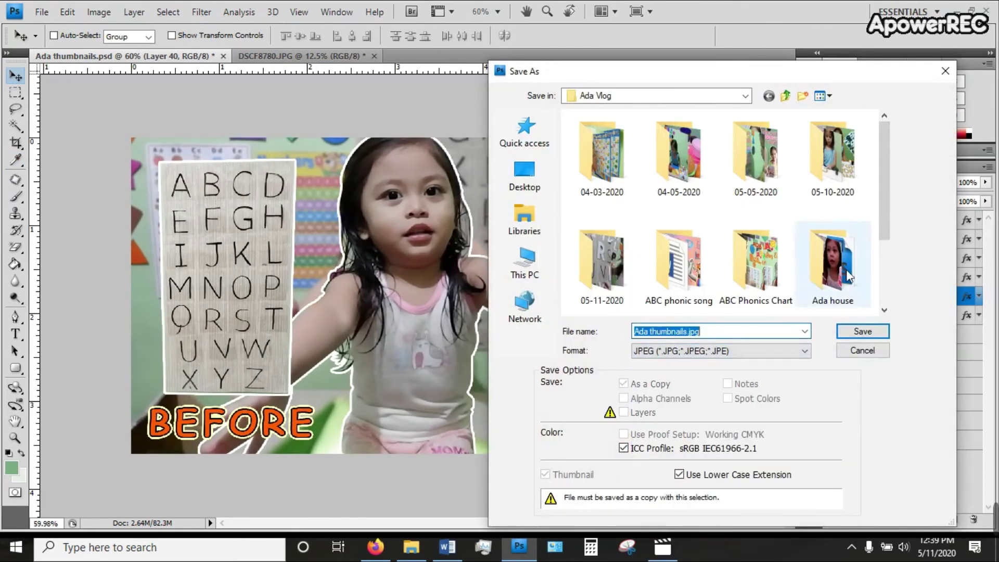
double_click(841, 169)
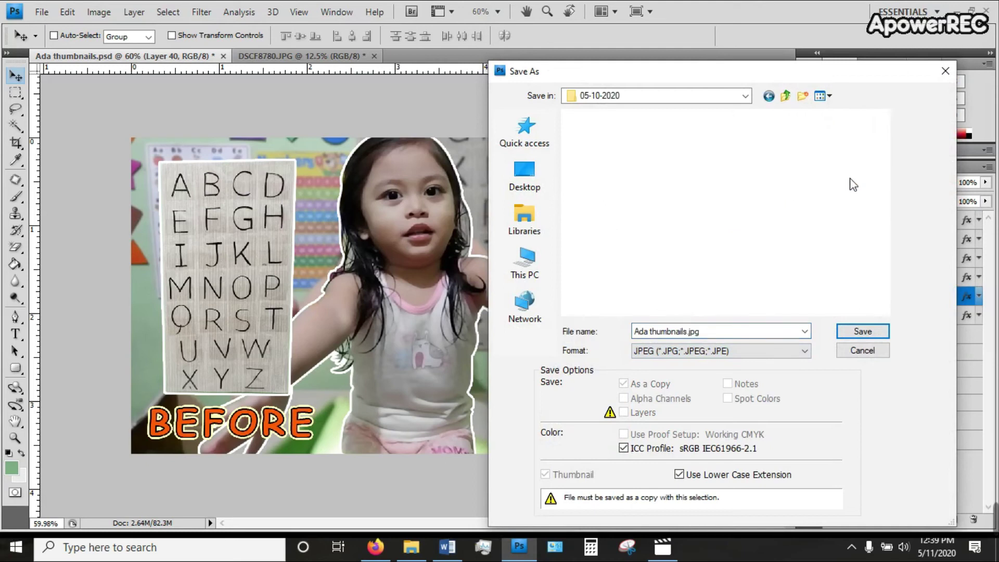
click(785, 96)
double_click(602, 260)
Name the file 'Matcbhabets' and save, then cancel the JPEG Options.
click(716, 335)
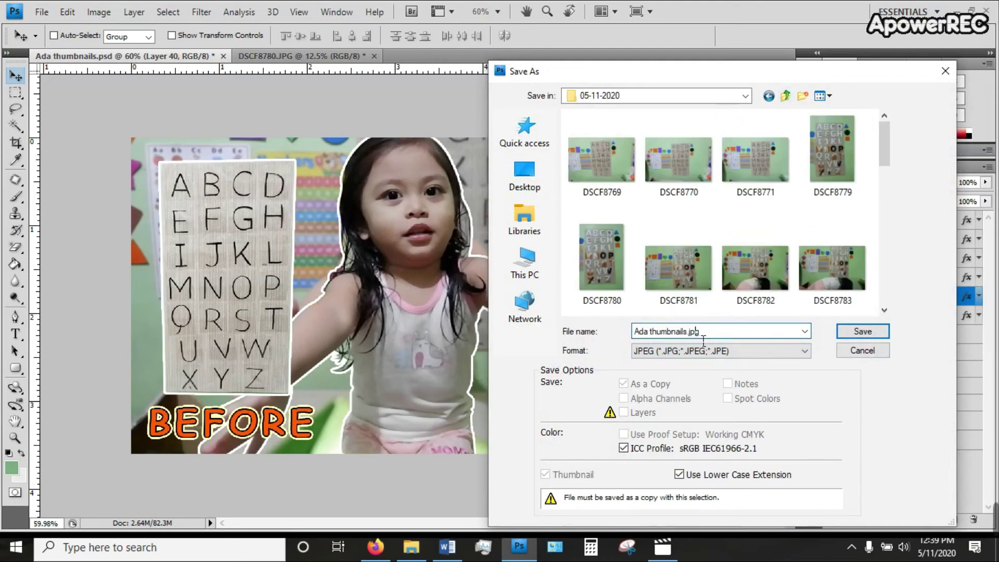
drag(714, 334, 557, 336)
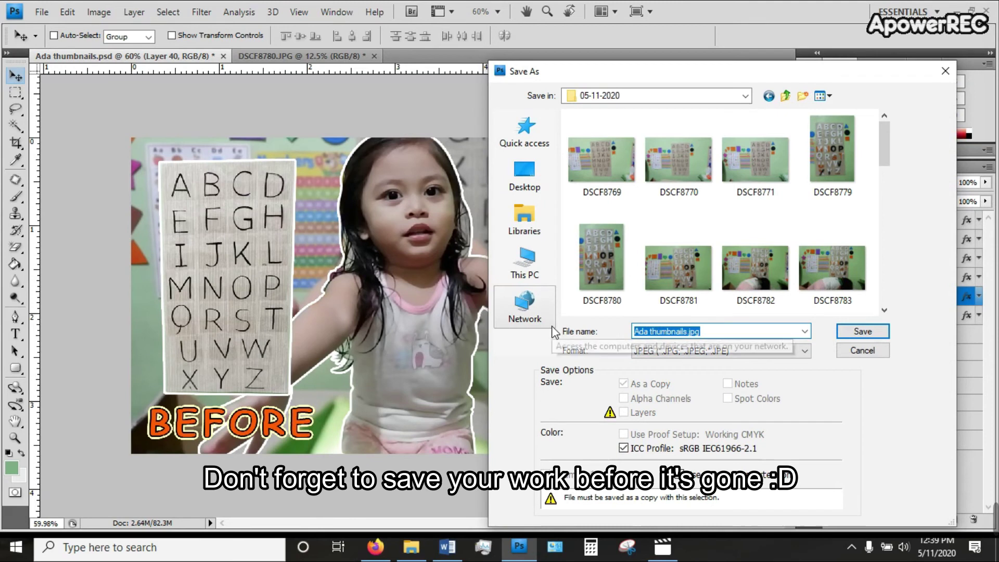
text(mAT)
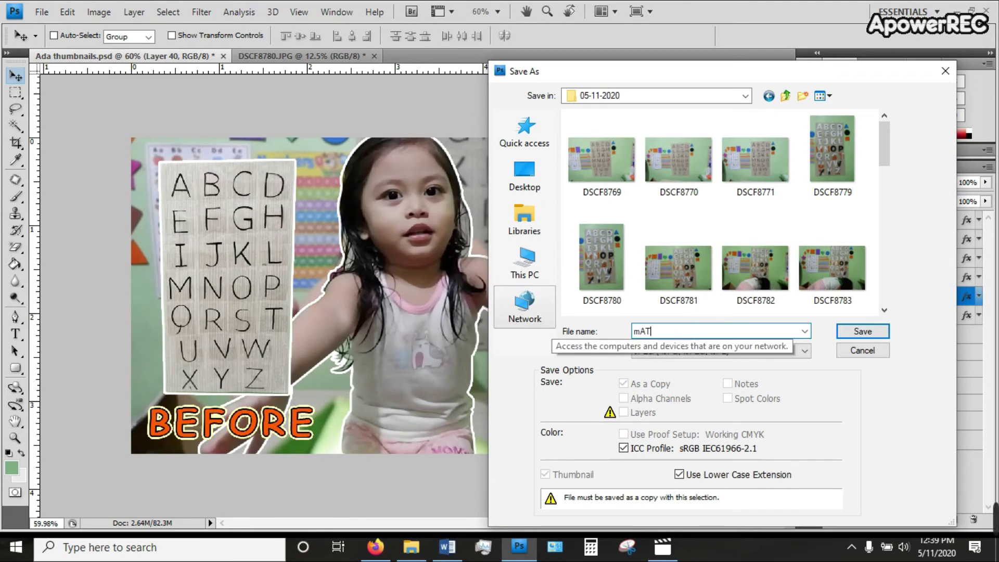
key(BackSpace)
key(BackSpace)
key(BackSpace)
text(Matching)
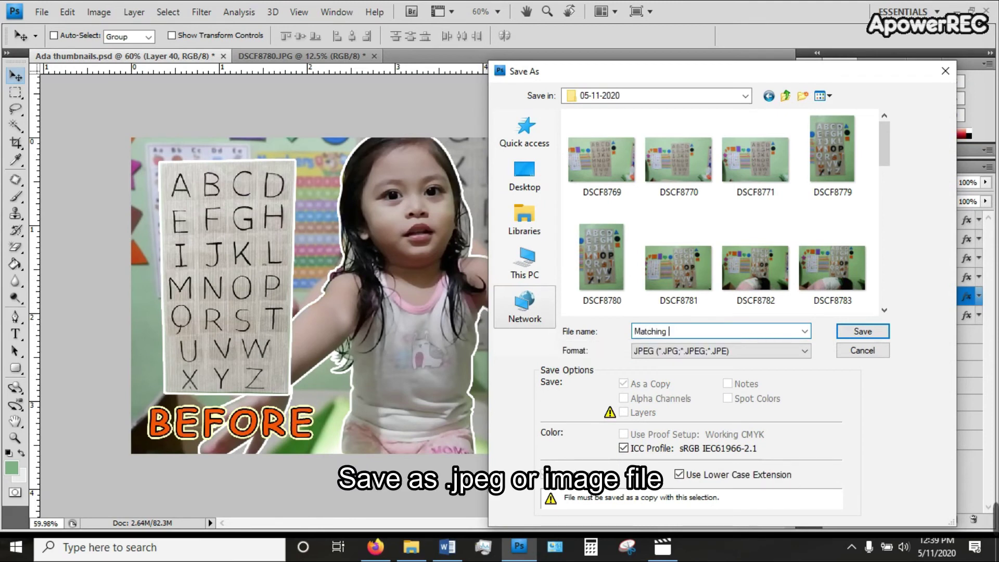
text(b)
text(habets)
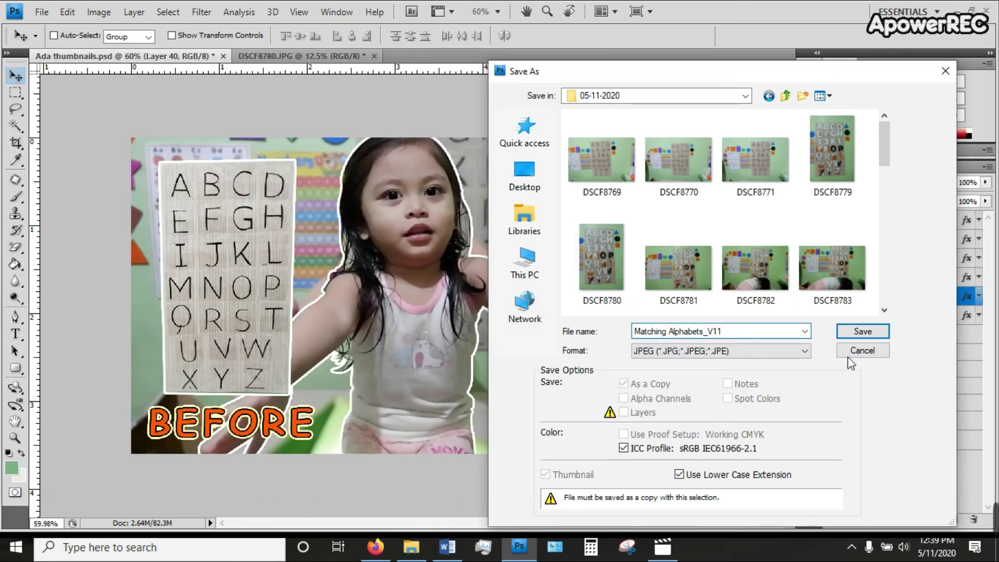
click(853, 330)
click(582, 161)
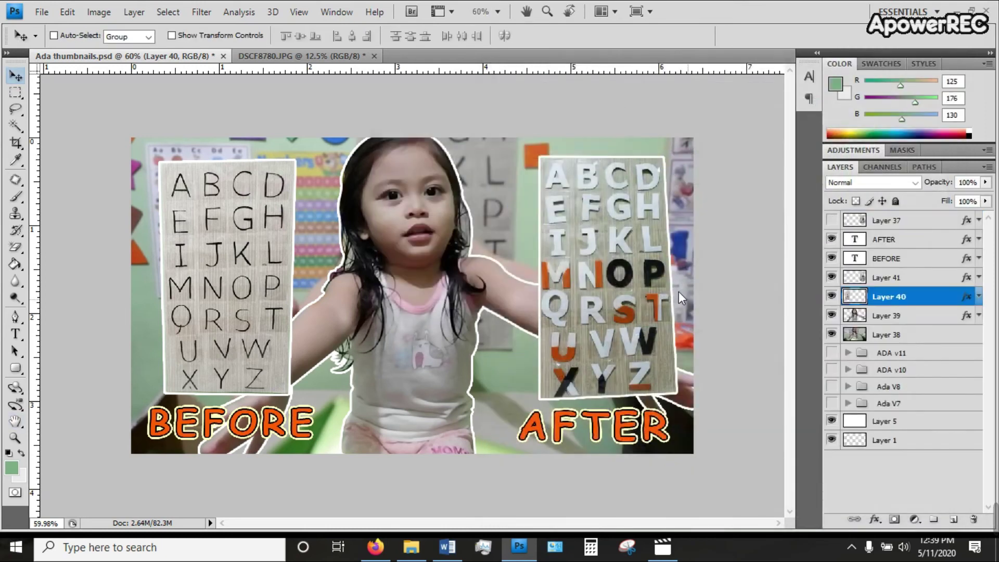
Restart the JPEG Save As in 05-11-2020 and begin typing a new file name.
key(shift+ctrl+s)
double_click(602, 274)
click(719, 349)
click(651, 449)
text(matching alphab)
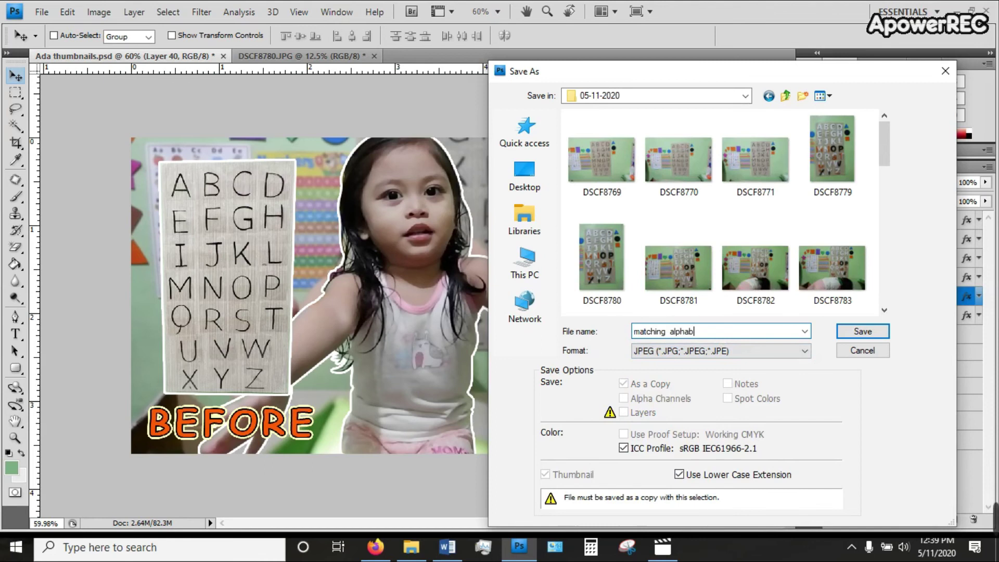
text(2222222)
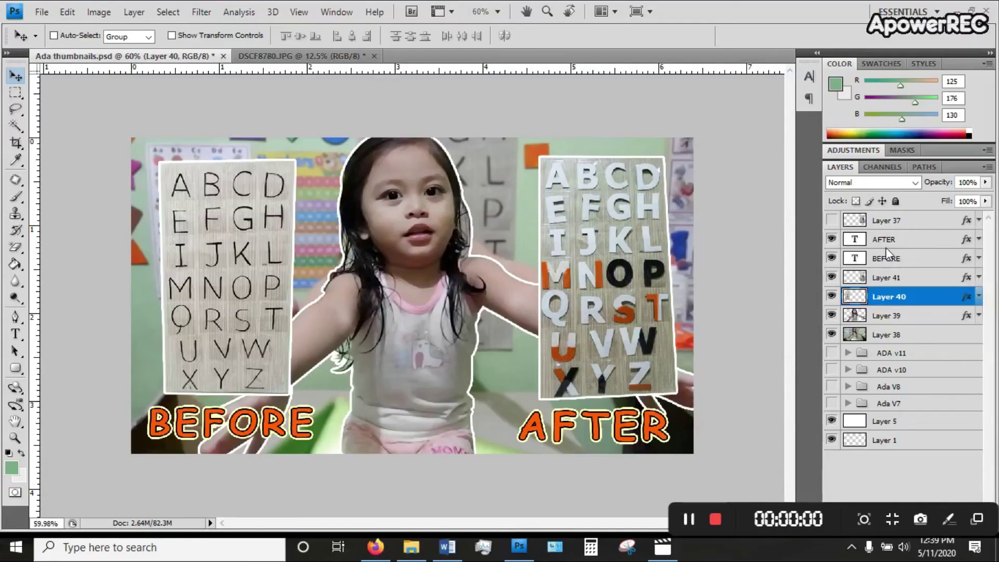
Select layers AFTER through Layer 38, group them with Ctrl+G, and name the group 'Ada v12'.
shift+click(903, 334)
click(903, 240)
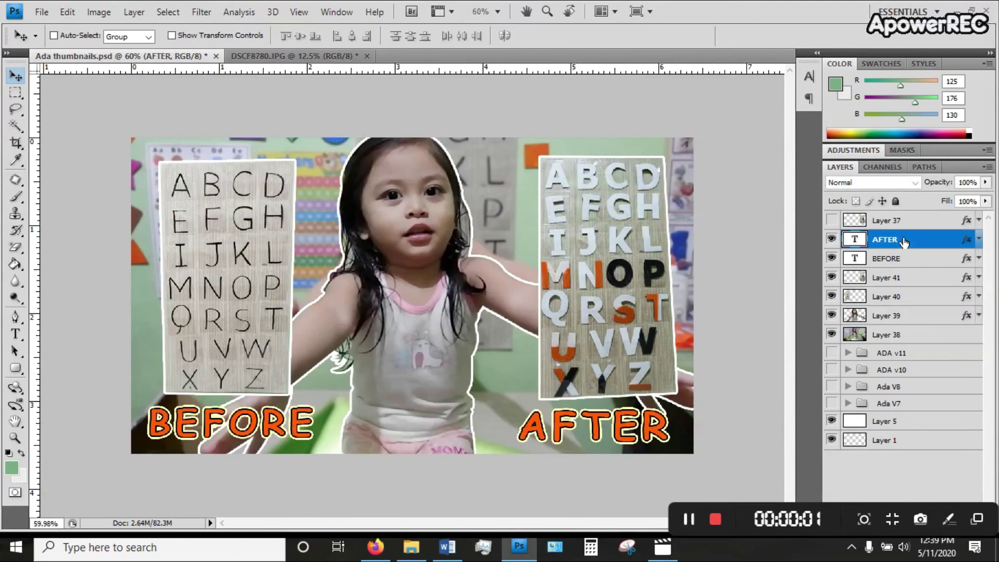
shift+click(919, 338)
key(ctrl+g)
double_click(903, 240)
text(Ada v12)
key(Return)
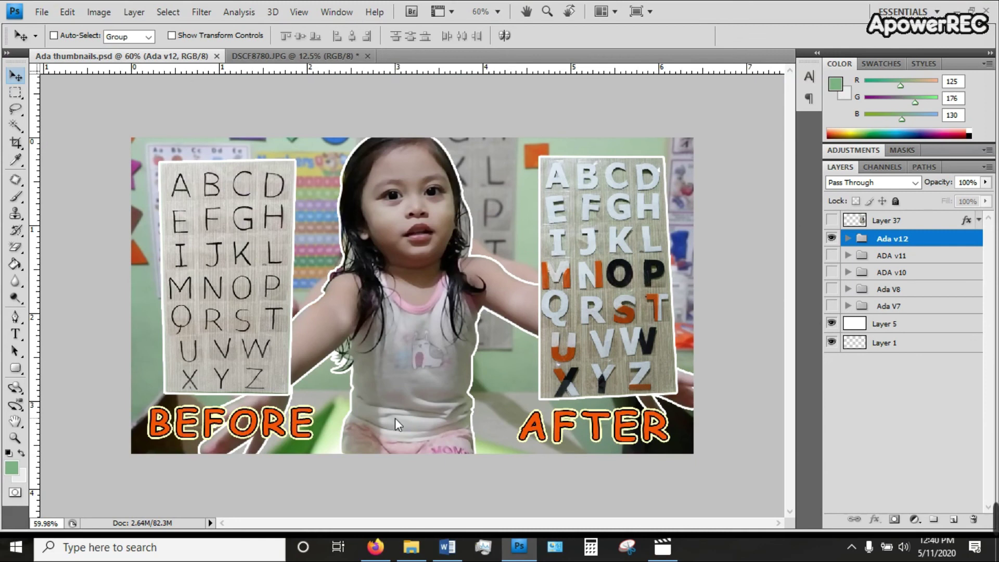
scroll(413, 297, up, 2)
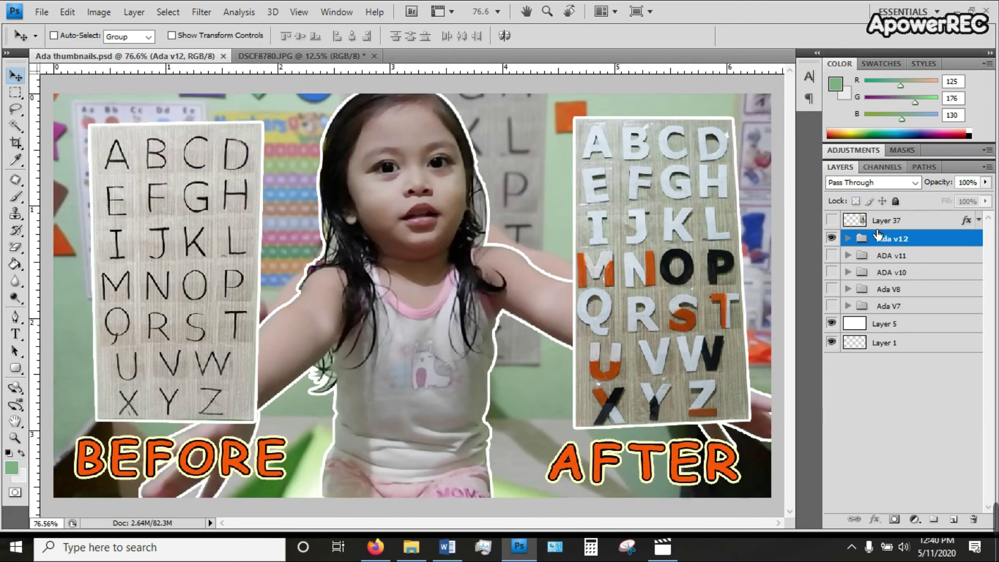
click(670, 546)
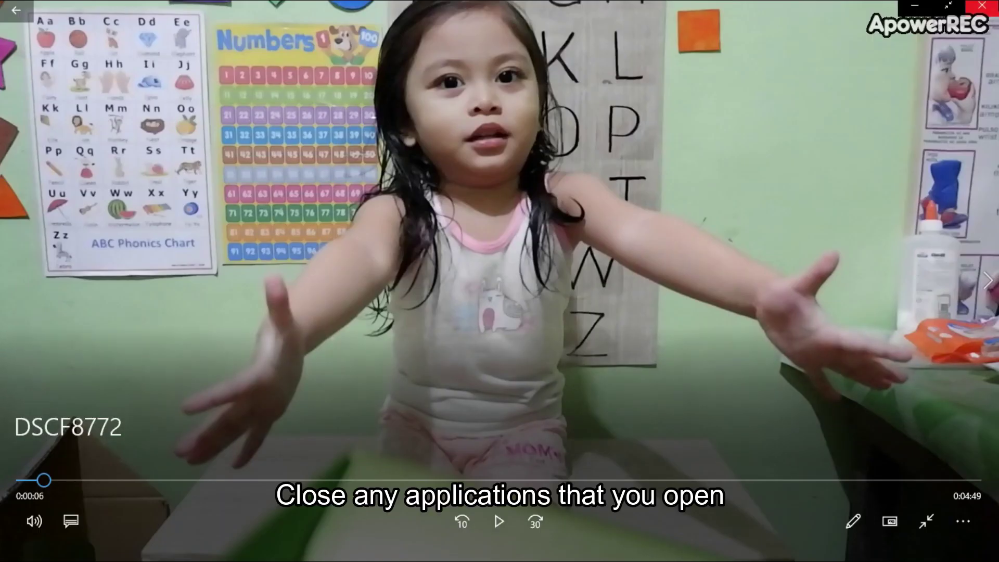
click(993, 7)
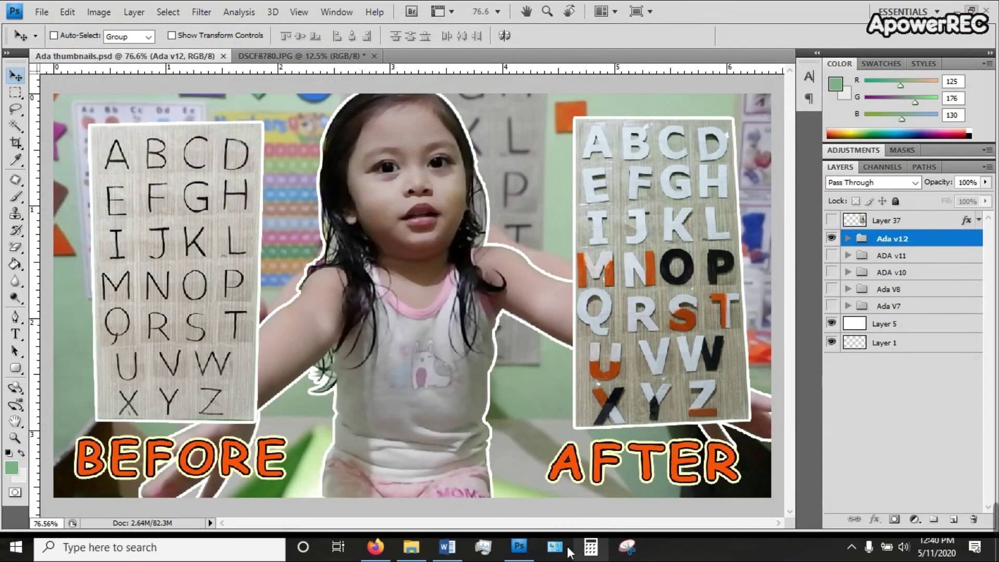